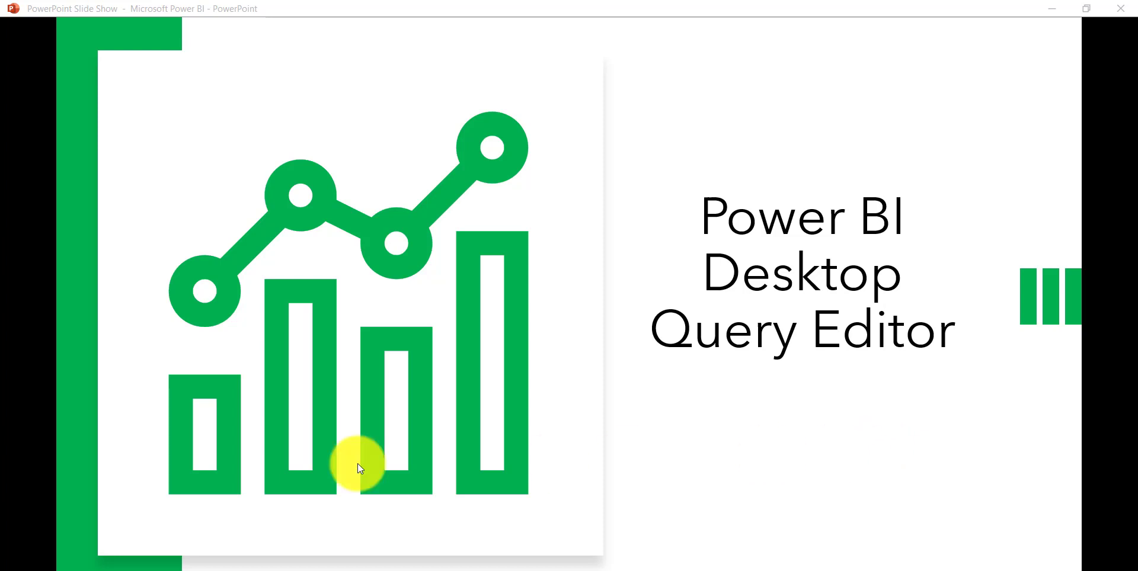
Step: Launch Power BI Desktop and dismiss its welcome screen to reach a blank report
key("super")
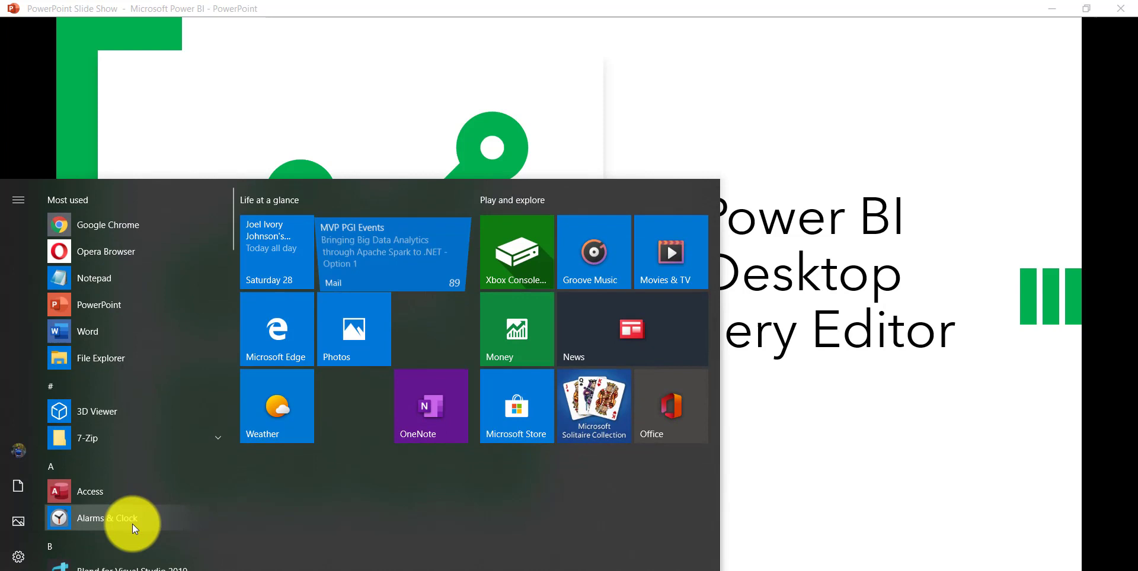
left_click(132, 523)
type("powe")
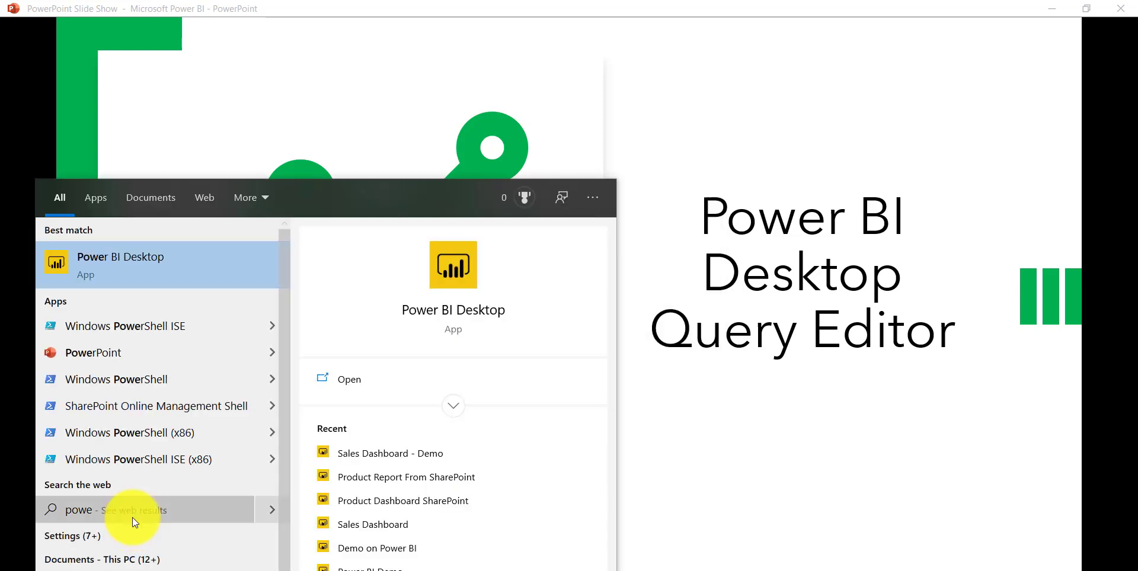
left_click(344, 385)
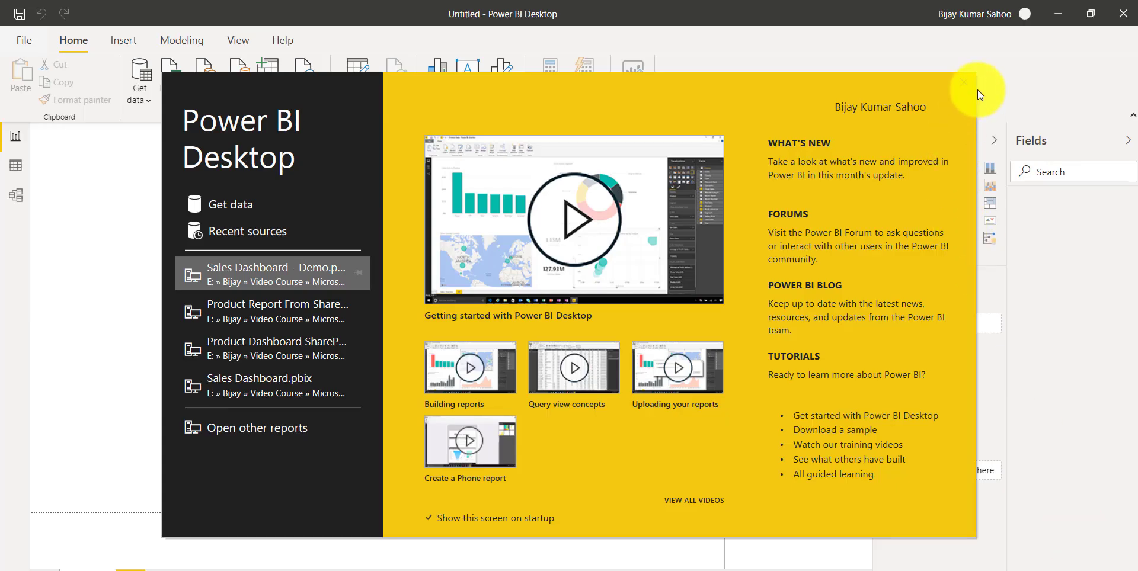
left_click(965, 83)
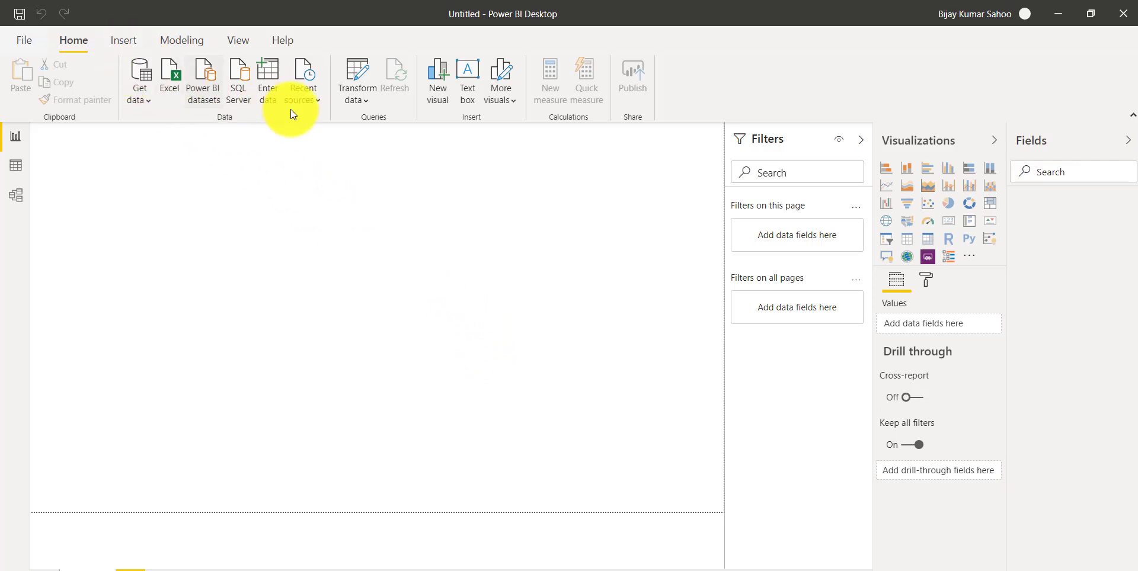
Step: Open the Power Query Editor without data and look at its new-source options and manual table entry, cancelling the table creation
left_click(368, 100)
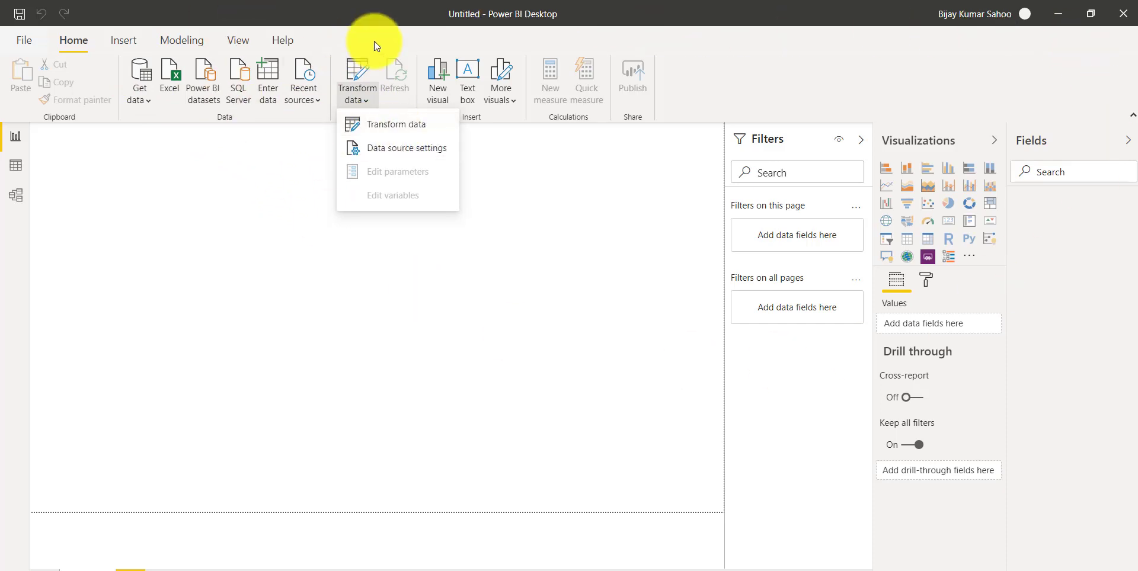
left_click(390, 125)
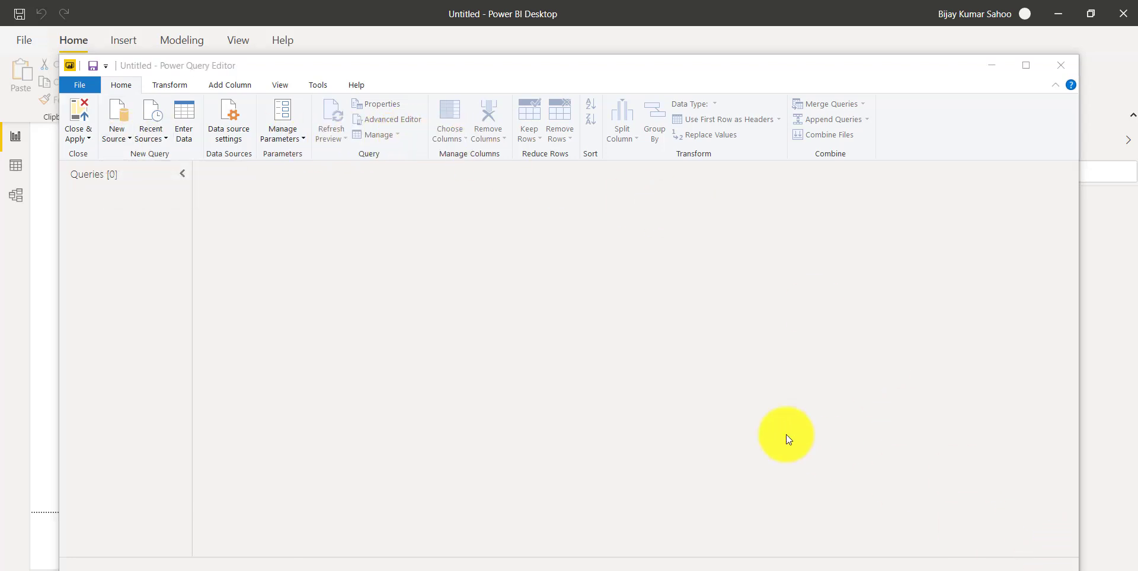
left_click(131, 137)
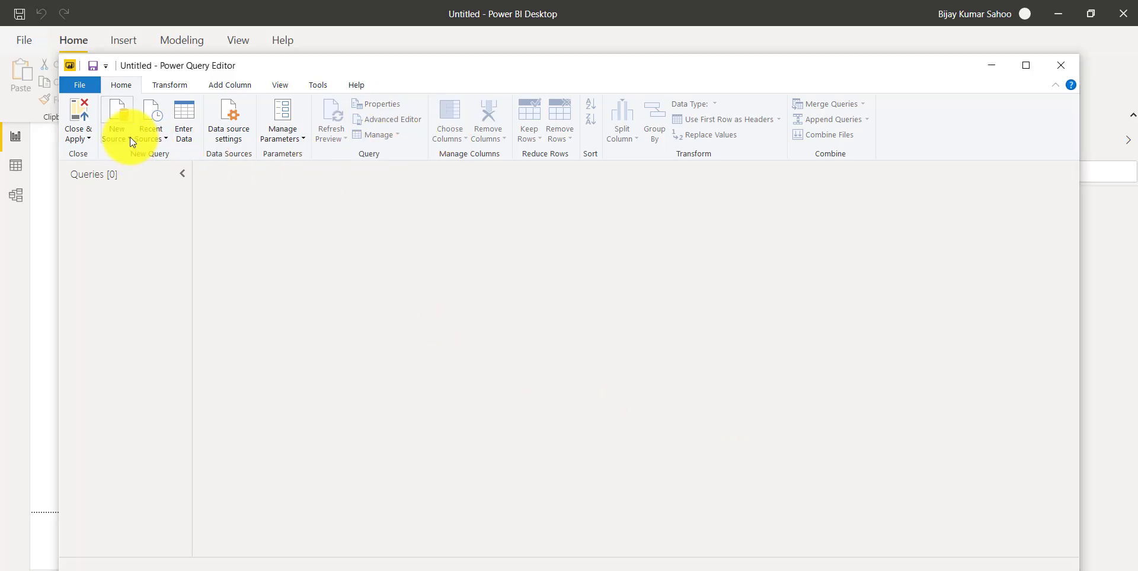
left_click(131, 137)
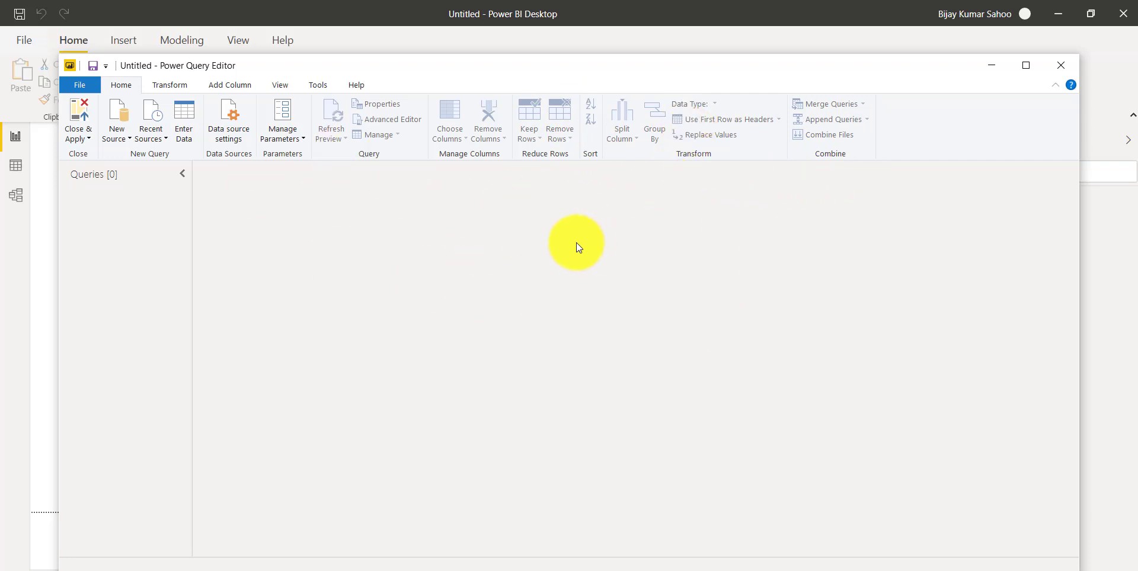
left_click(182, 118)
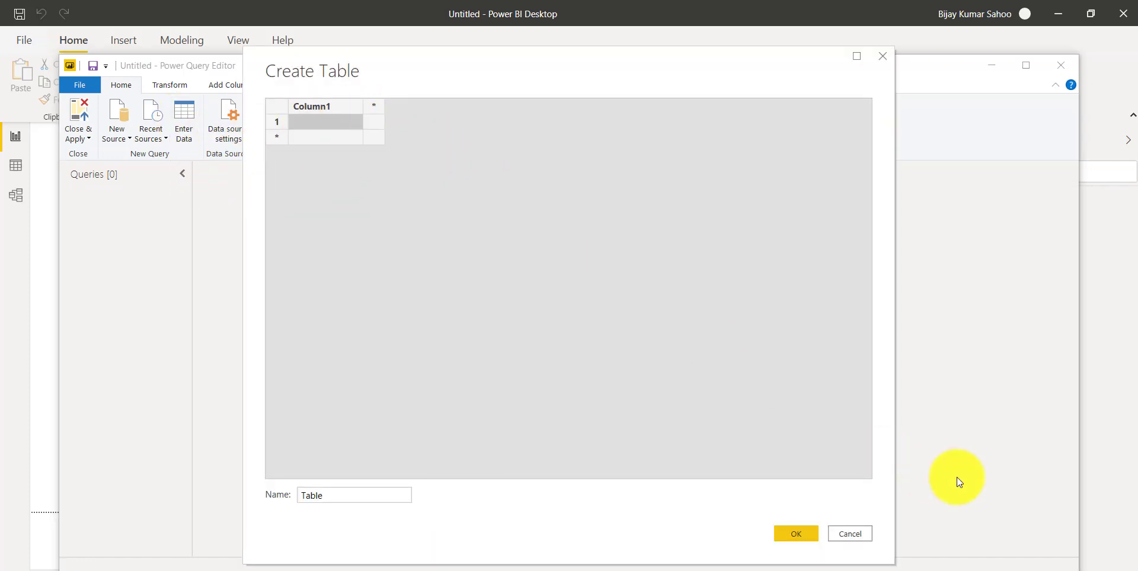
left_click(861, 532)
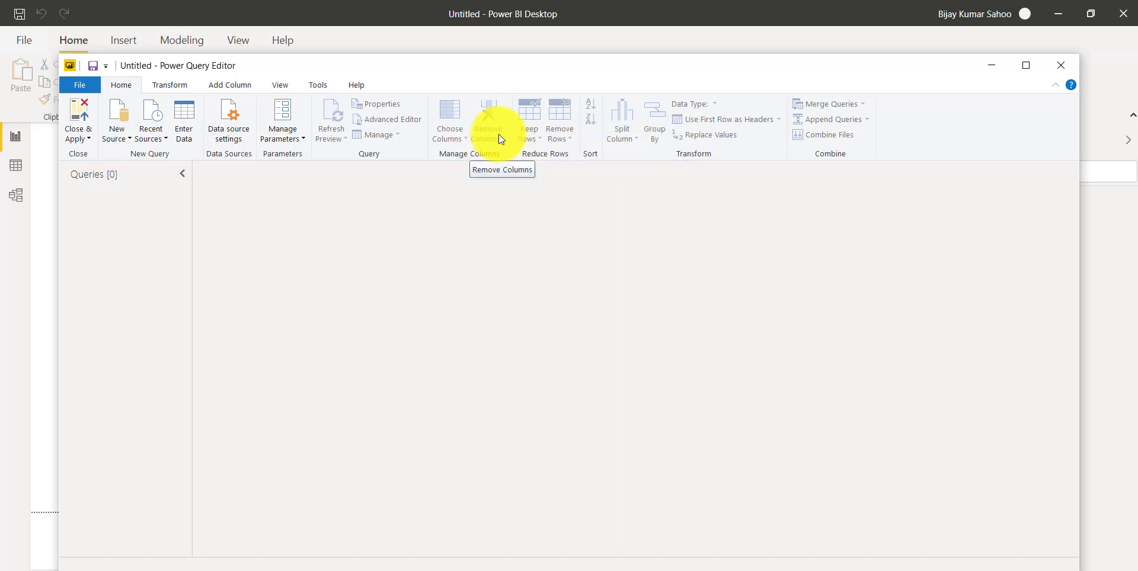
Step: Examine the query editor's transformation, column-adding, diagnostics and help commands, and close the editor to return to the blank report
left_click(168, 85)
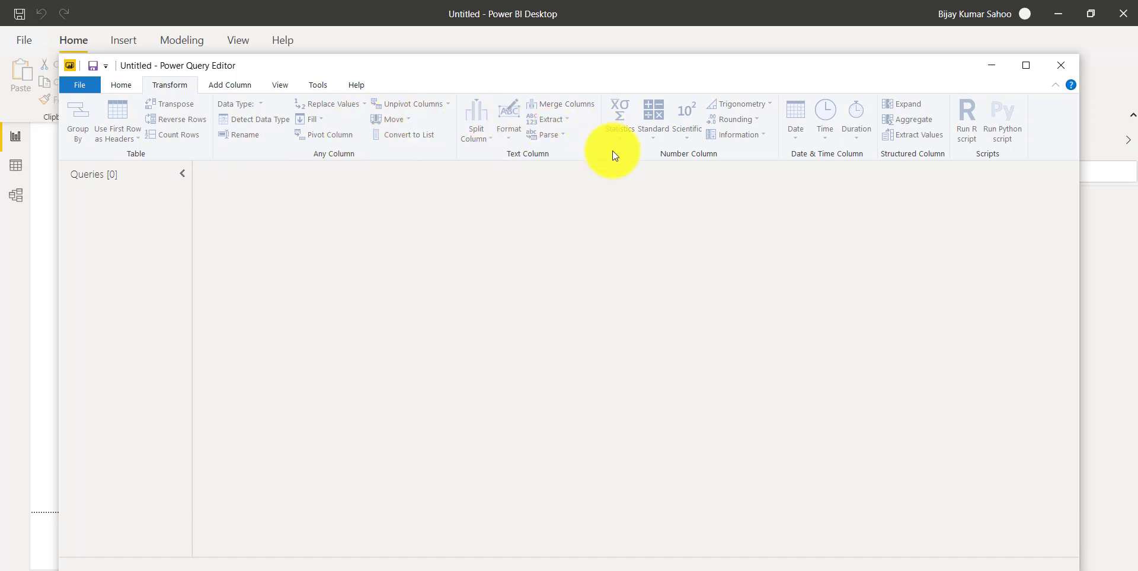
left_click(231, 89)
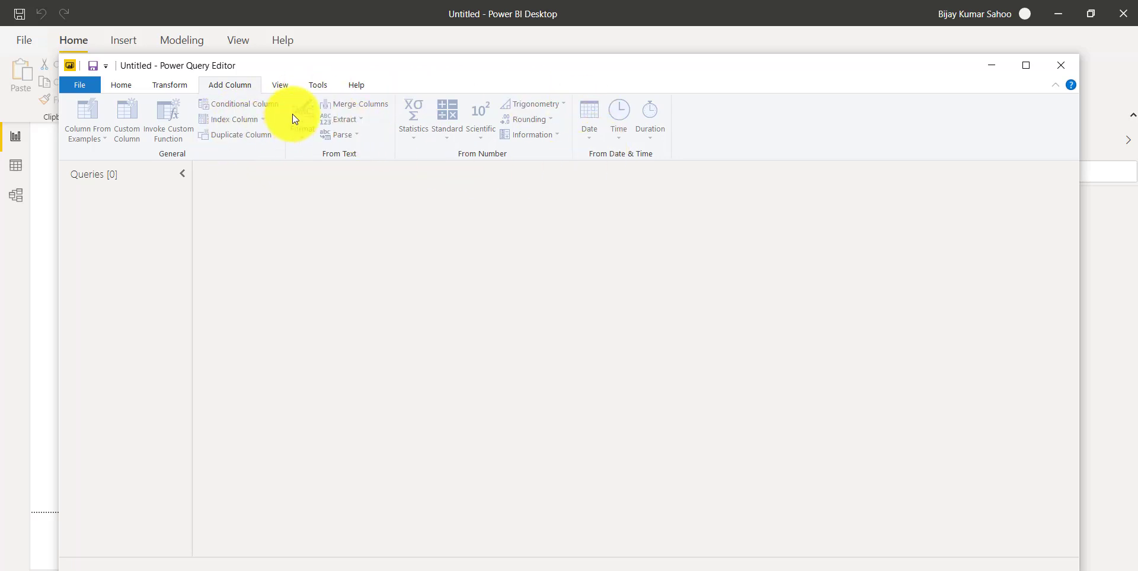
left_click(272, 89)
left_click(318, 86)
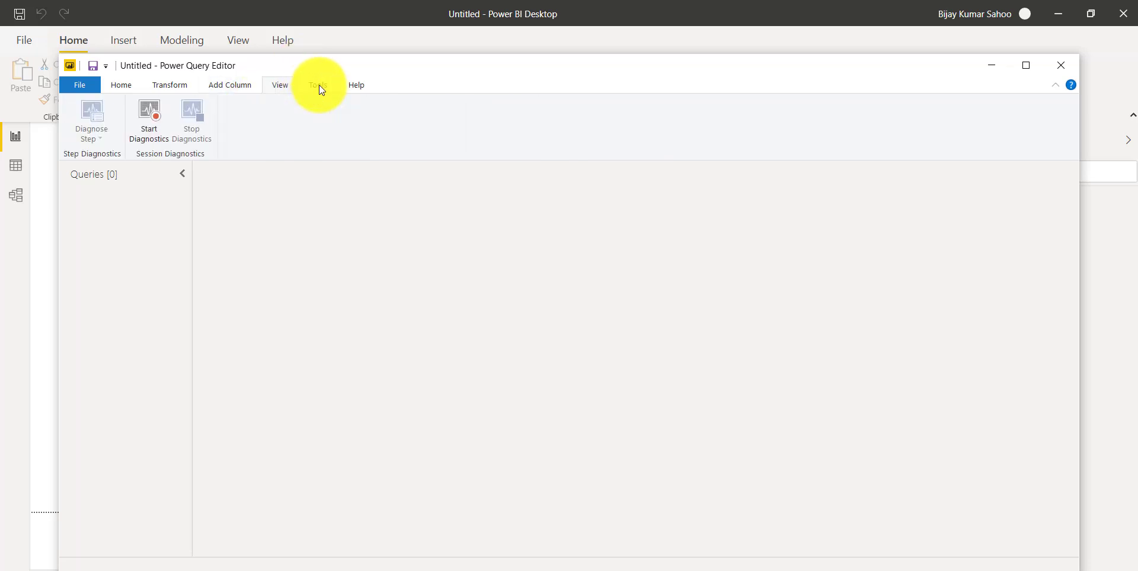
left_click(353, 86)
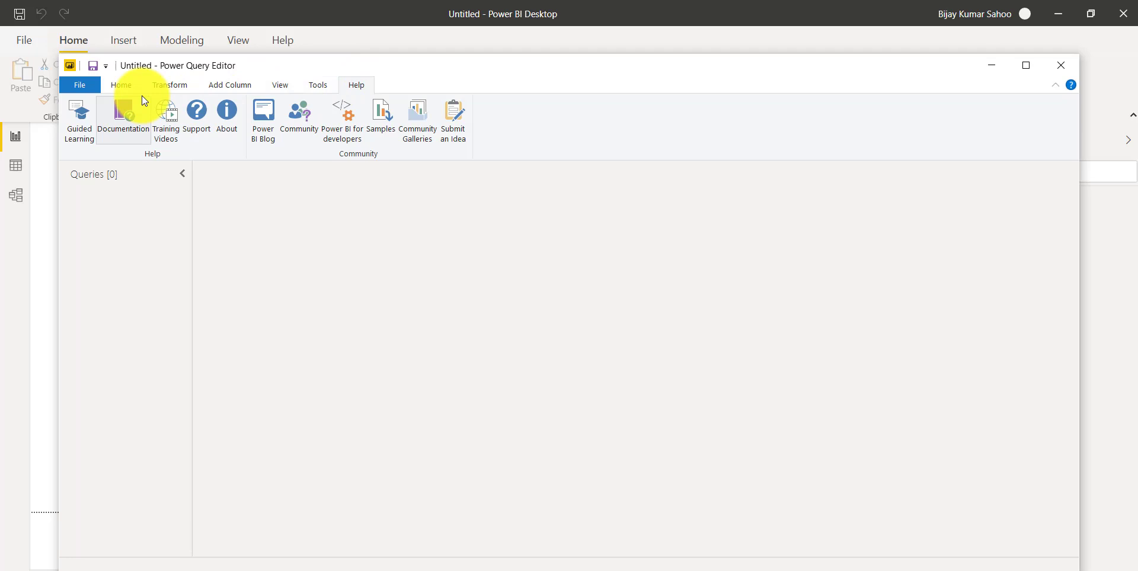
left_click(127, 88)
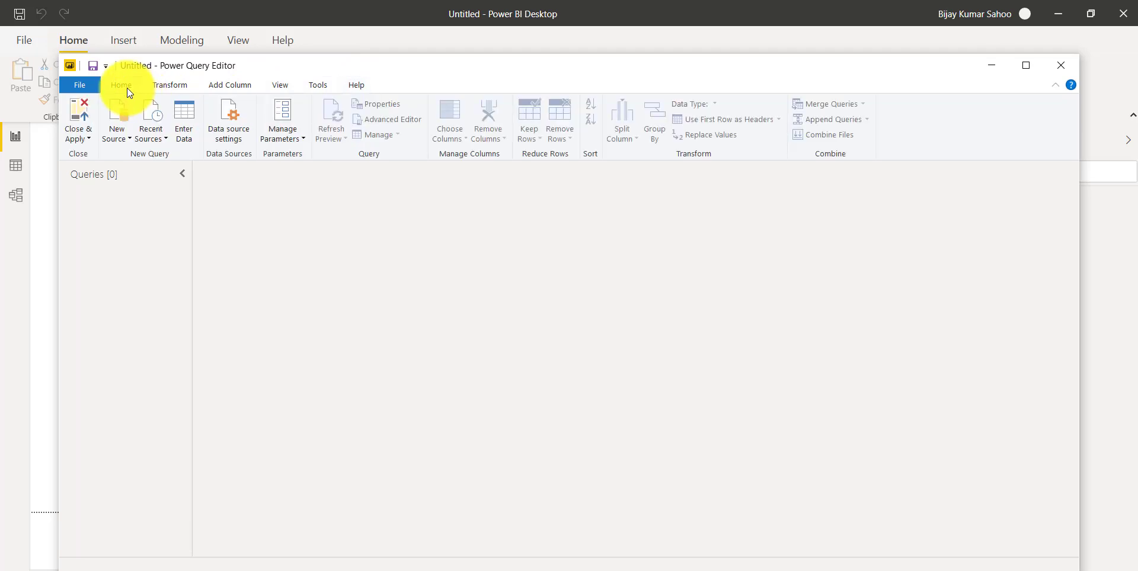
left_click(1068, 65)
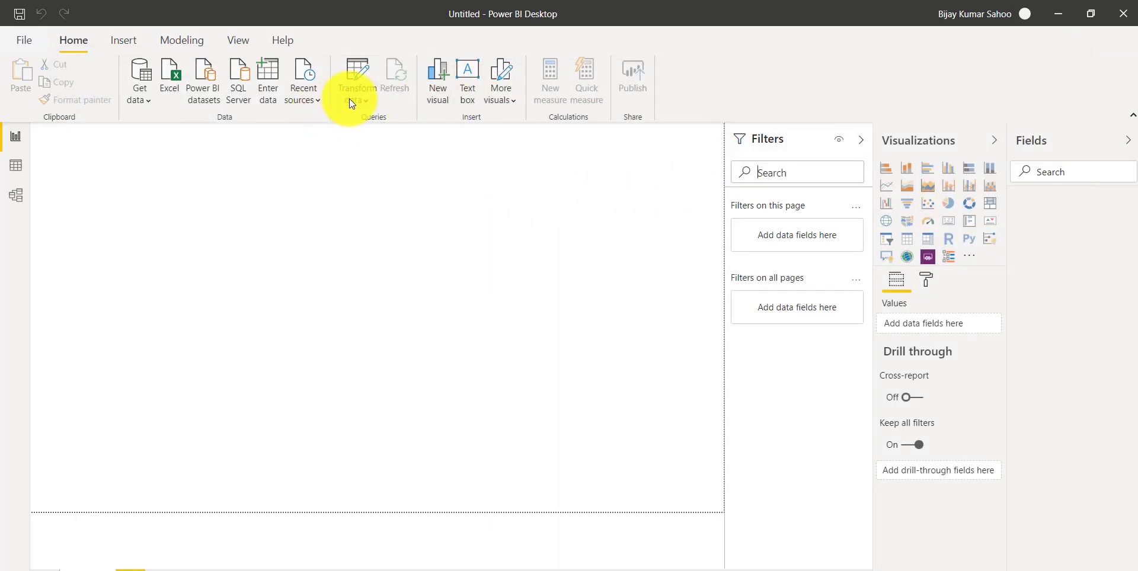
left_click(366, 100)
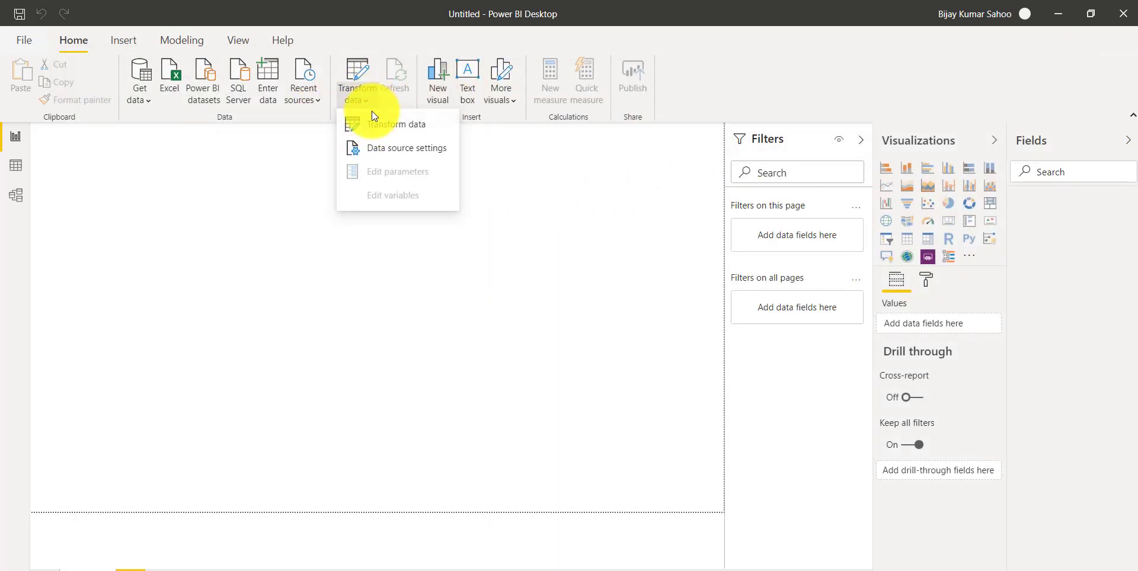
left_click(555, 173)
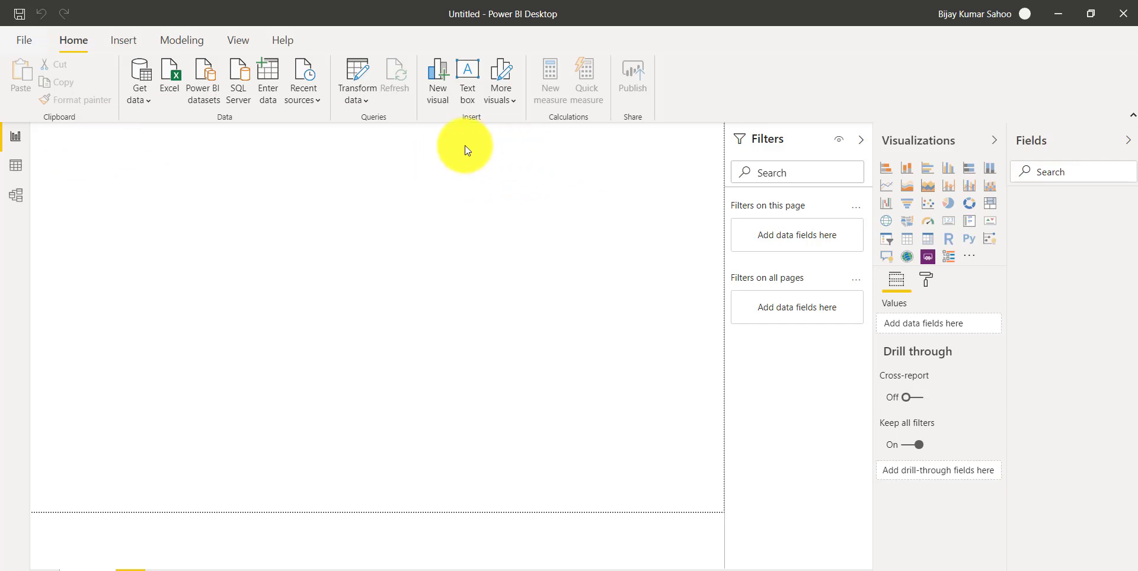
Step: Connect to the Products Excel workbook, select Sheet1 and open it in the Power Query Editor for transformation
left_click(170, 82)
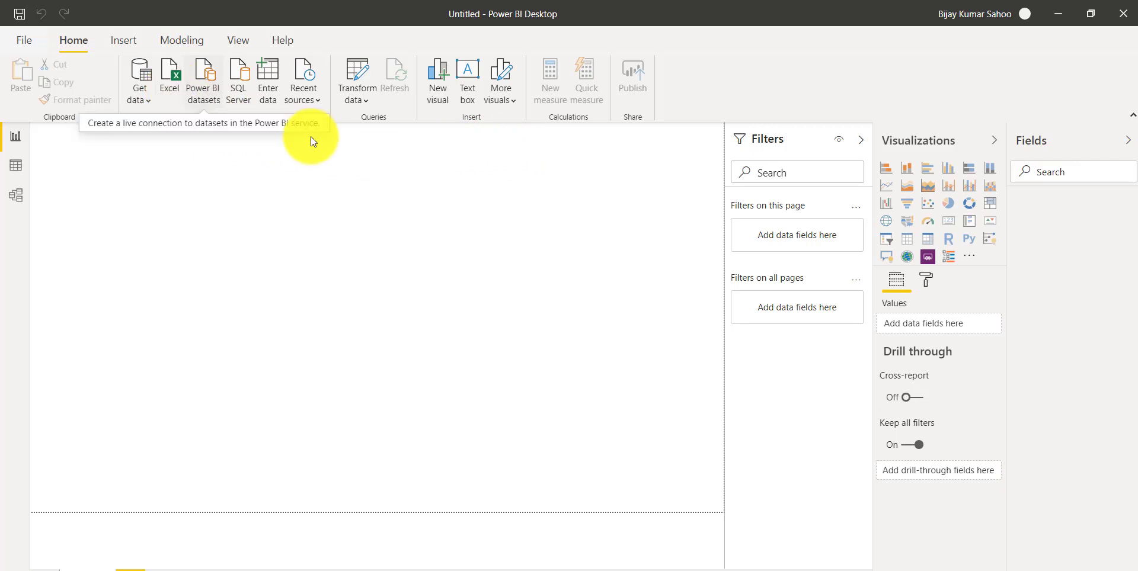
left_click(231, 219)
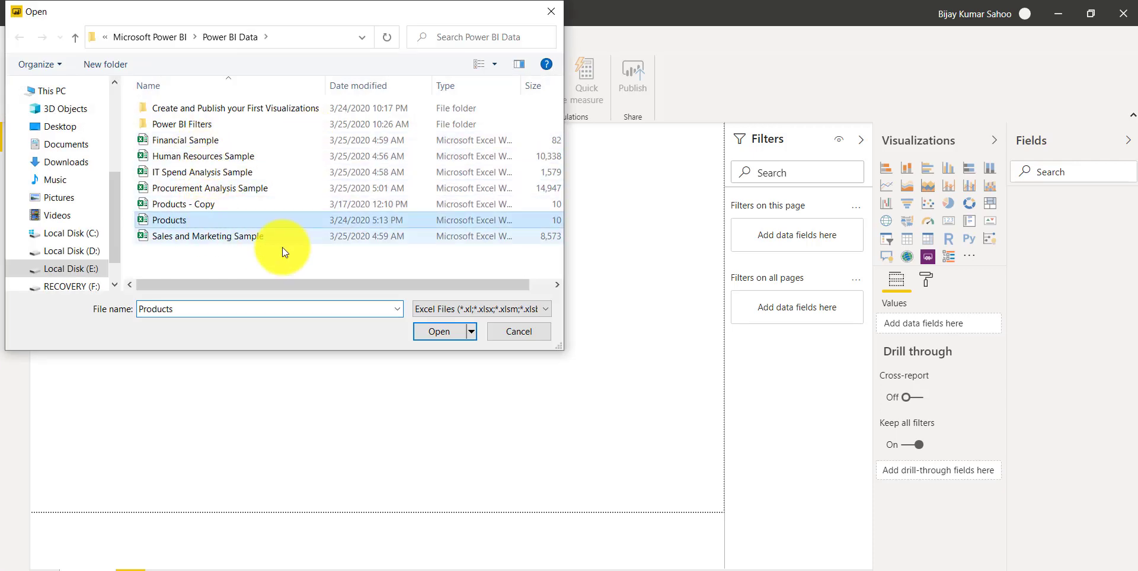
left_click(443, 332)
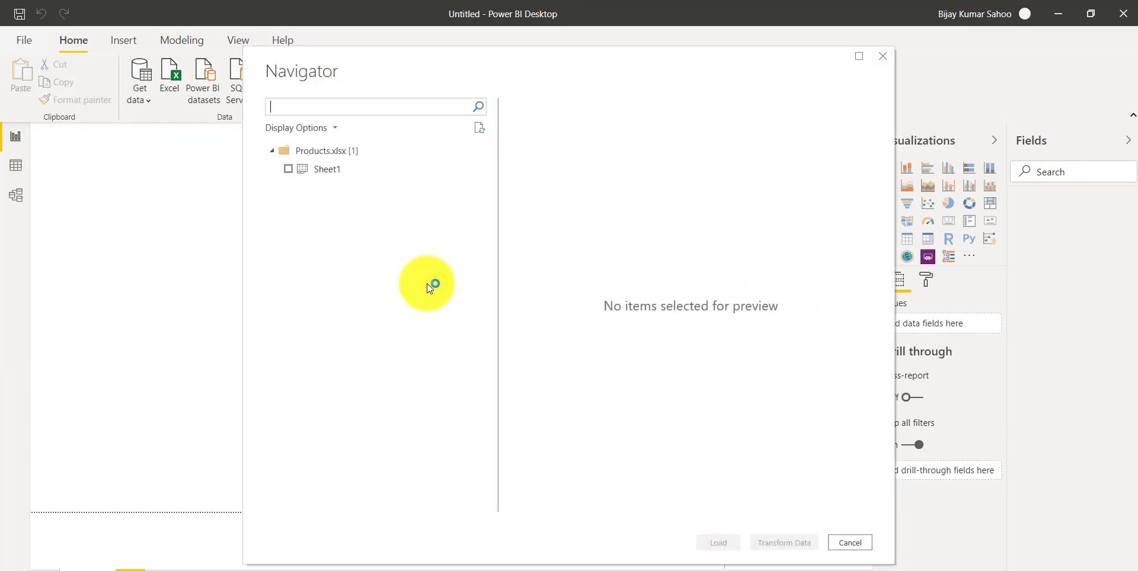
left_click(287, 169)
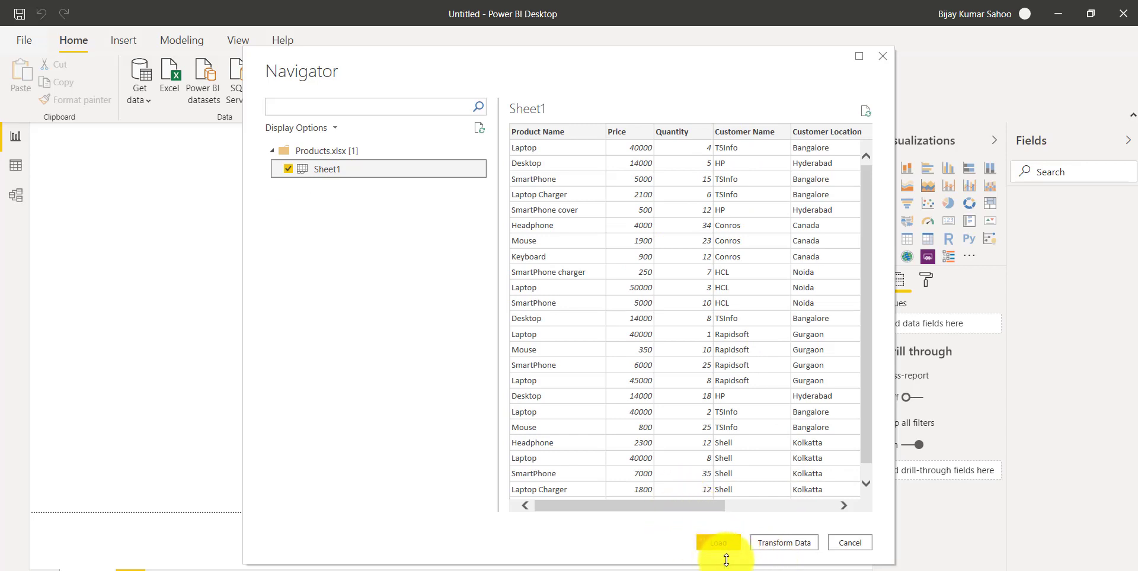
left_click_drag(713, 562, 714, 433)
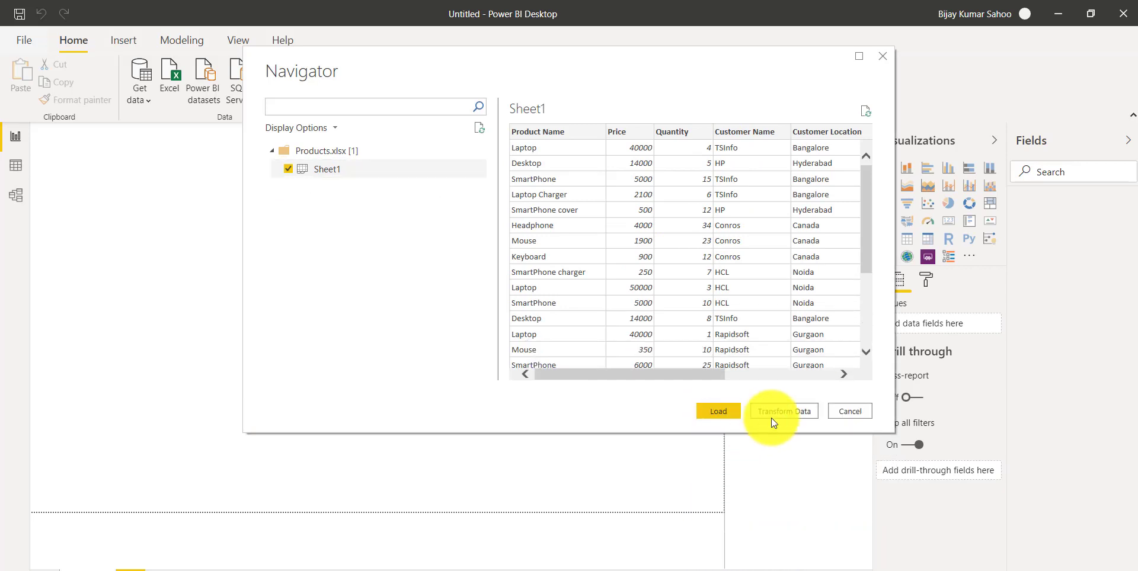
left_click(804, 419)
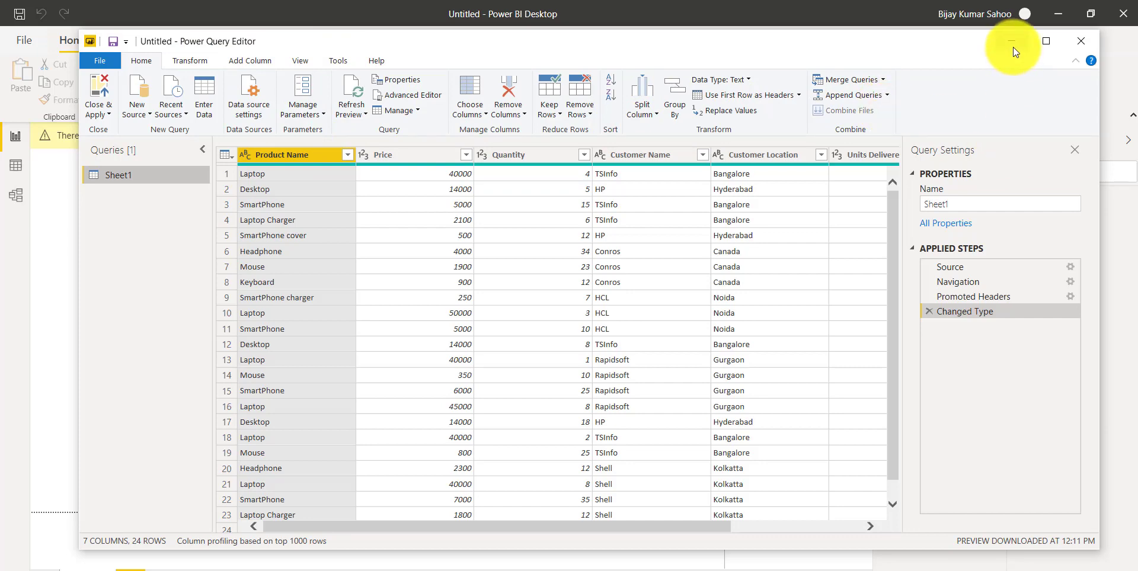
Step: Close the query editor applying the changes, and check the loaded Sheet1 table in Data view before returning to Report view
left_click(106, 114)
left_click(119, 129)
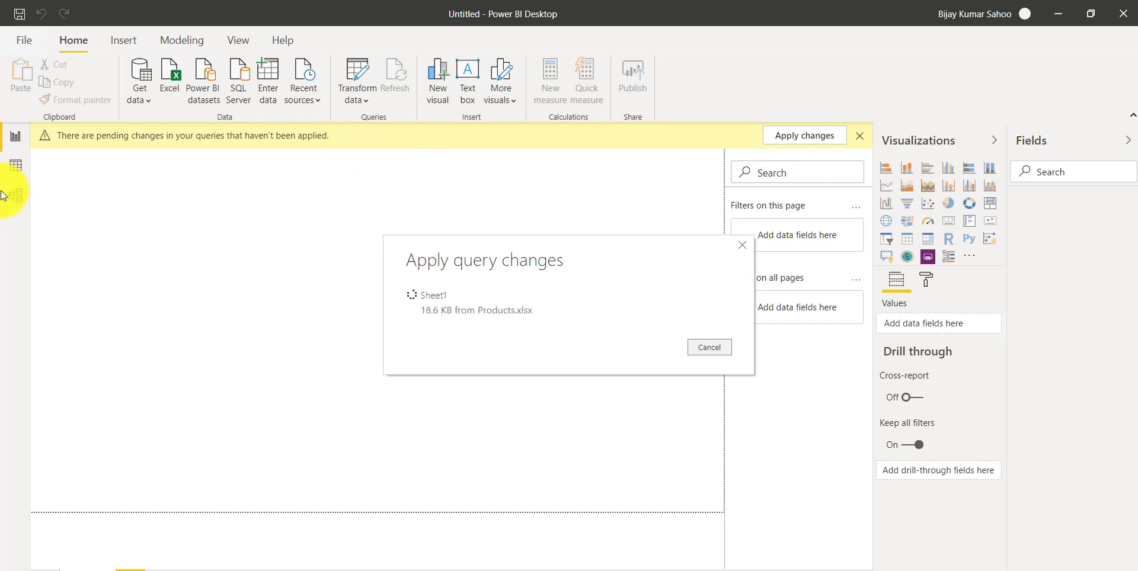
left_click(17, 166)
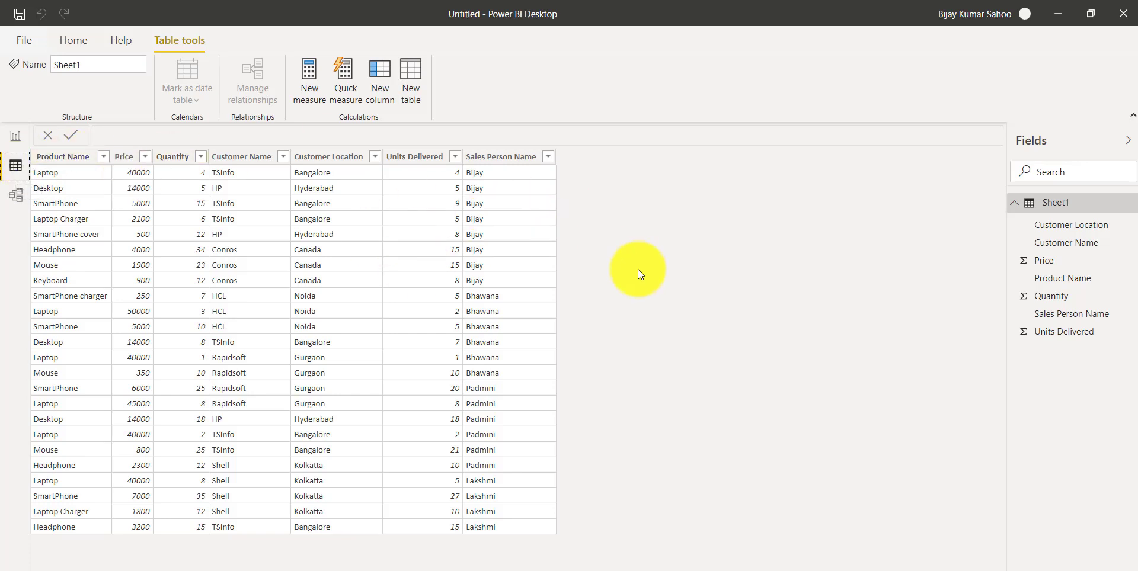
left_click(13, 142)
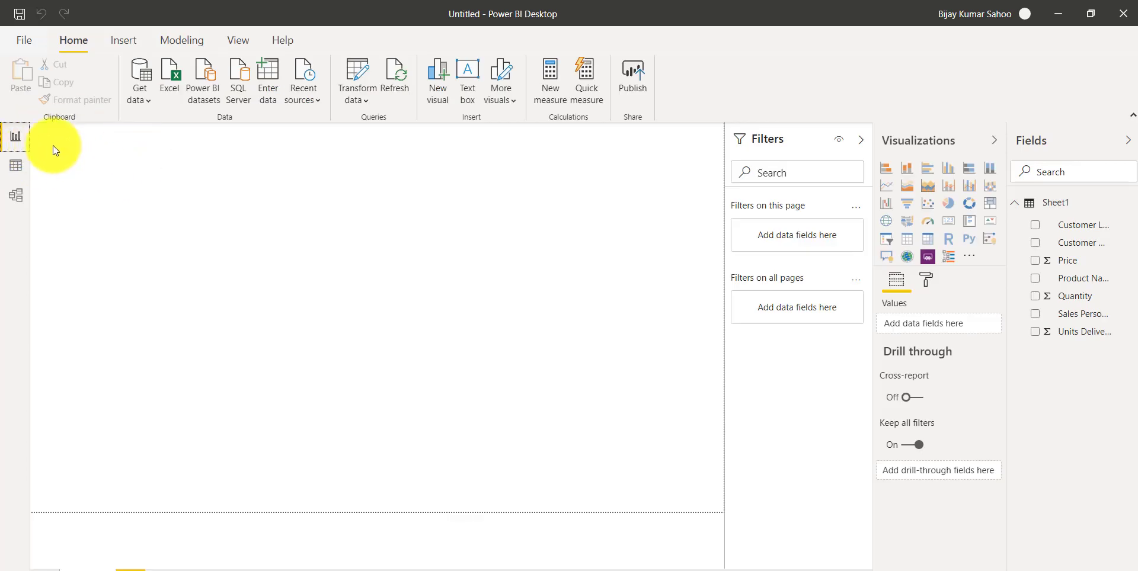
Step: Open the Sheet1 table's query for editing from the report's field list
left_click(369, 102)
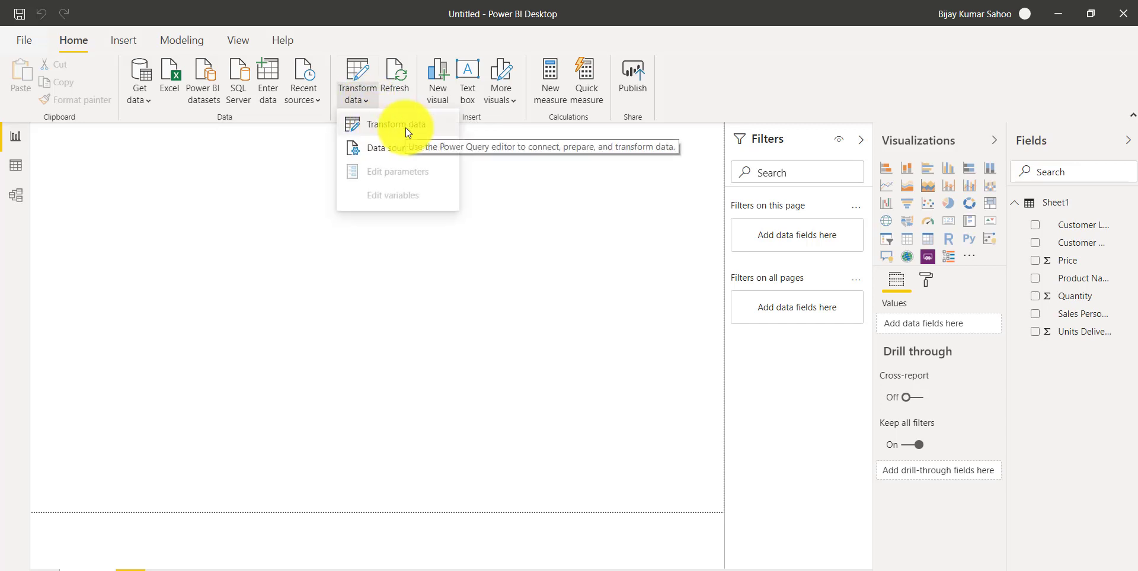
left_click(643, 260)
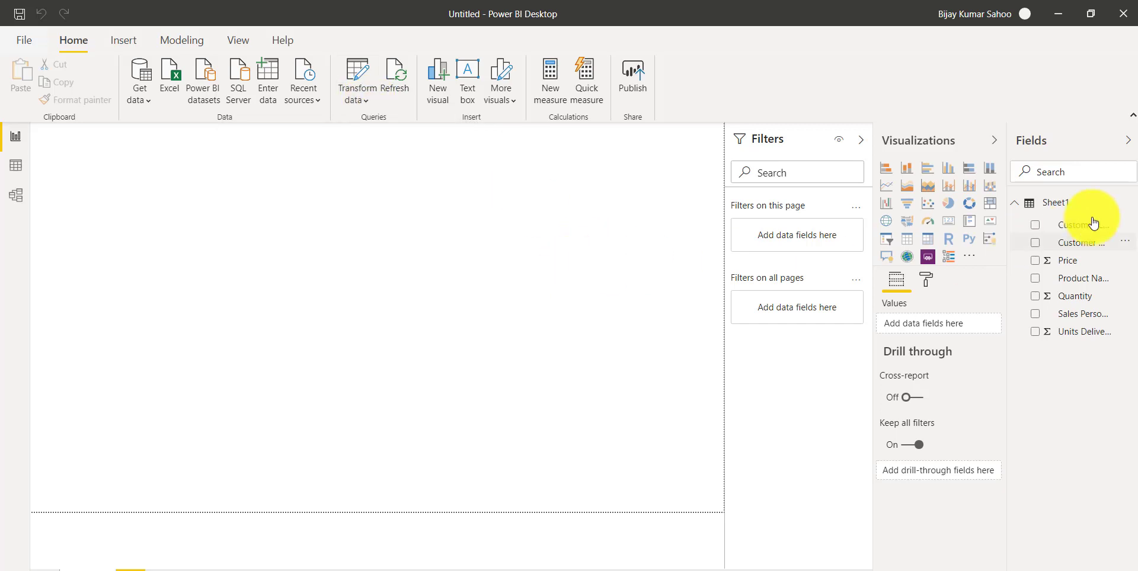
left_click(1126, 203)
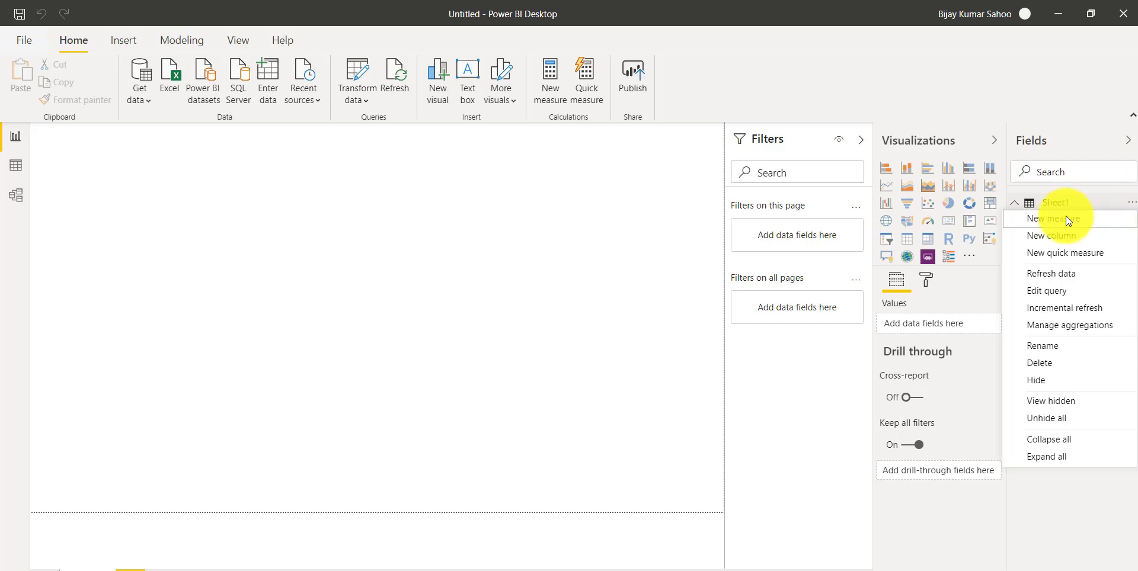
left_click(1051, 293)
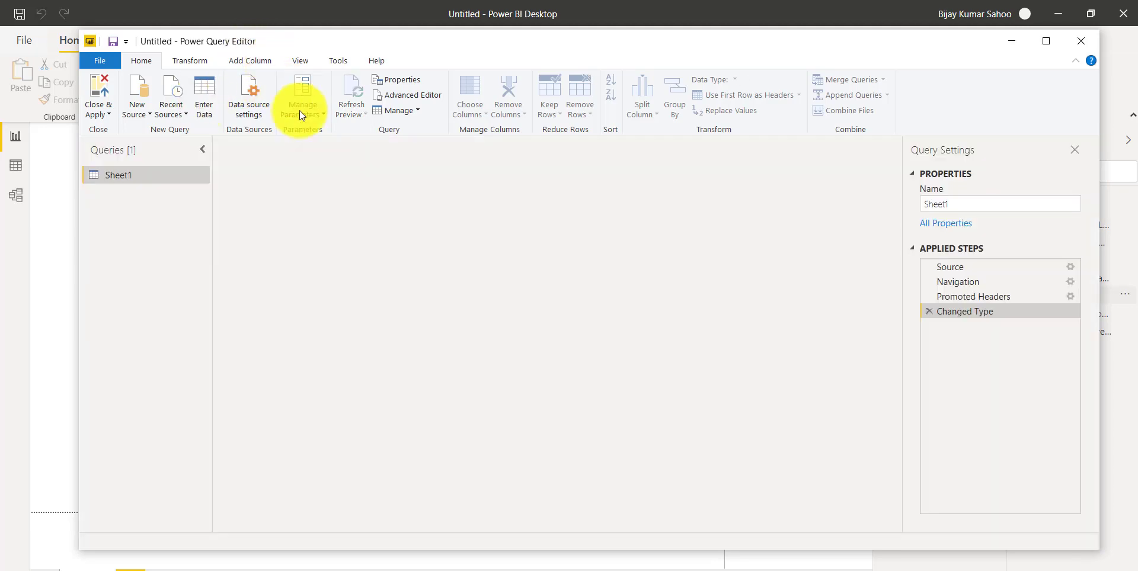
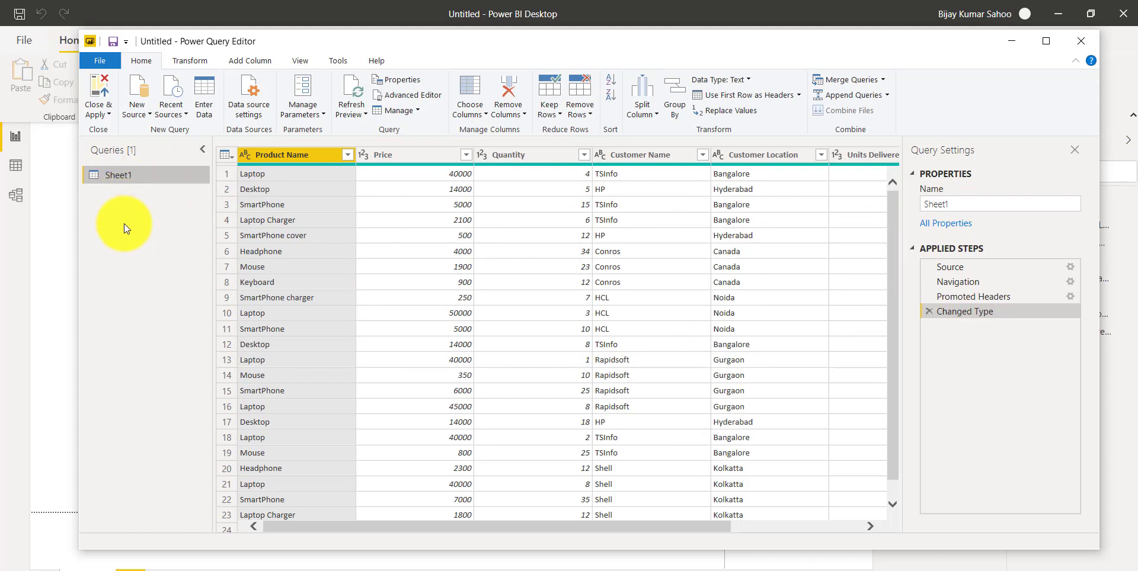
Step: Duplicate the Sheet1 query and reselect the original Sheet1 query
right_click(127, 181)
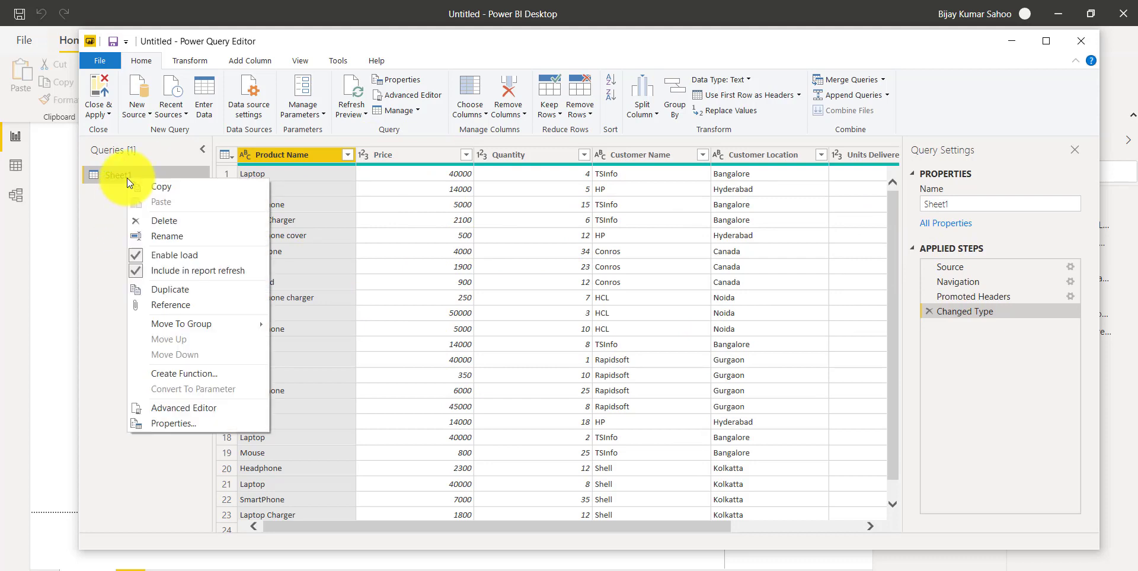
left_click(165, 289)
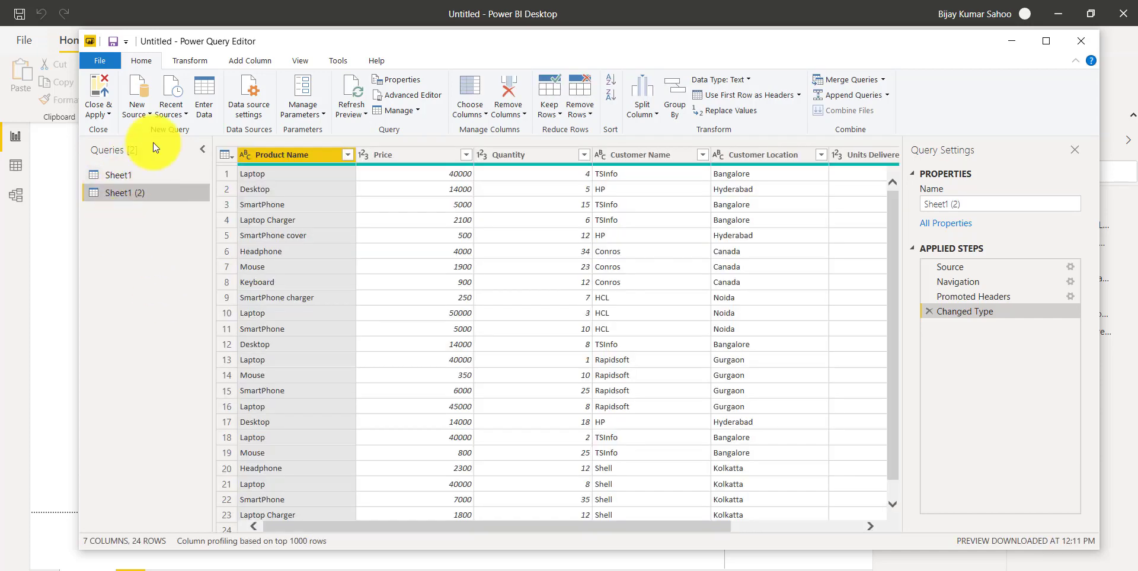
left_click(129, 176)
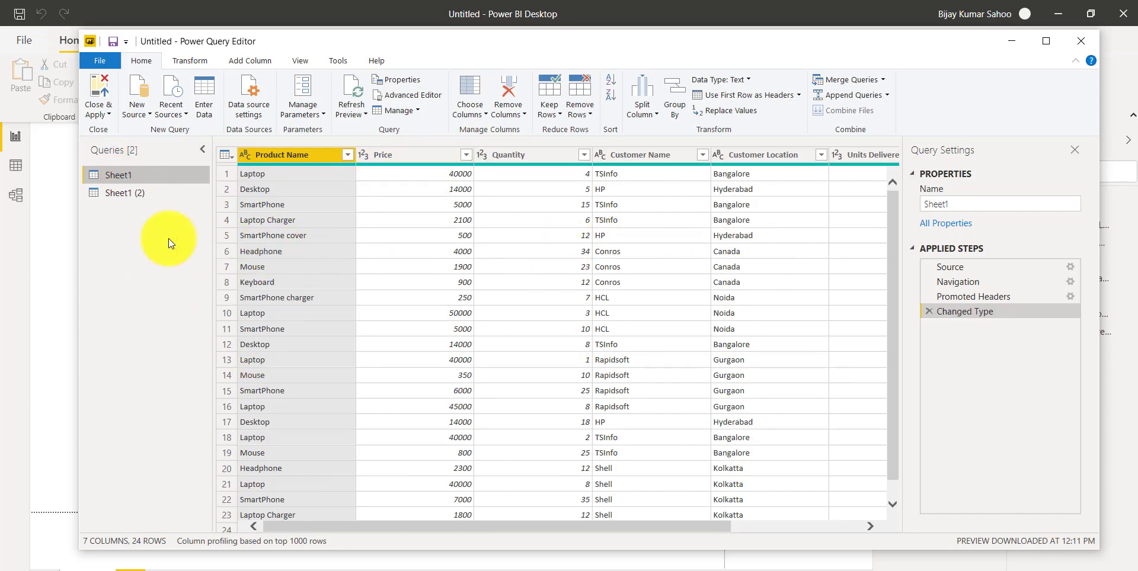
Step: Examine the name and applied steps of the Sheet1 (2) query, including the Promoted Headers step and its available options
left_click(119, 193)
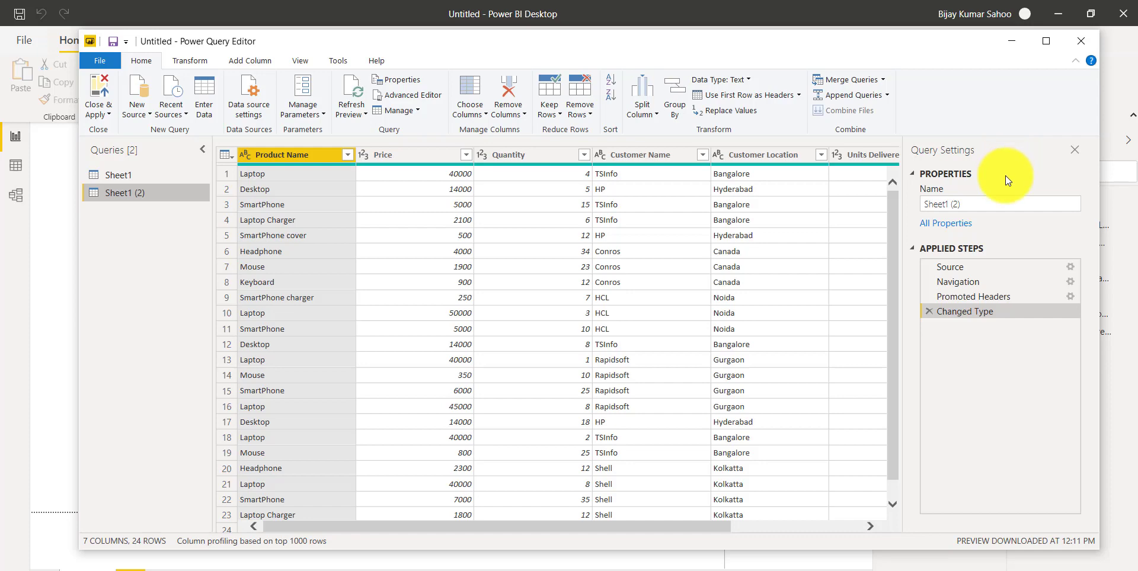
left_click(939, 202)
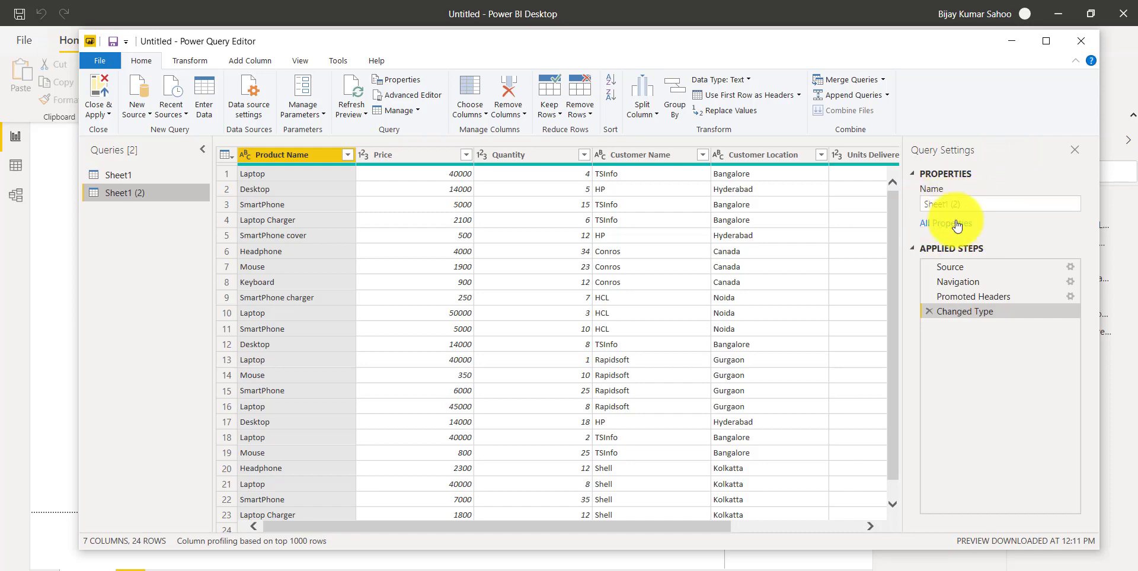
left_click_drag(995, 297, 823, 268)
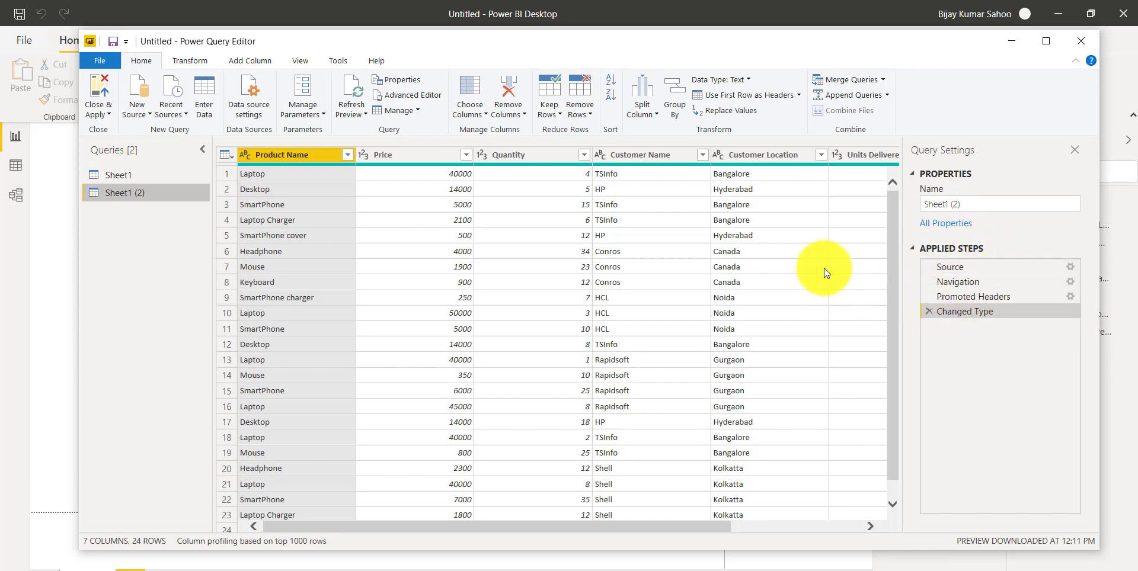
left_click(995, 298)
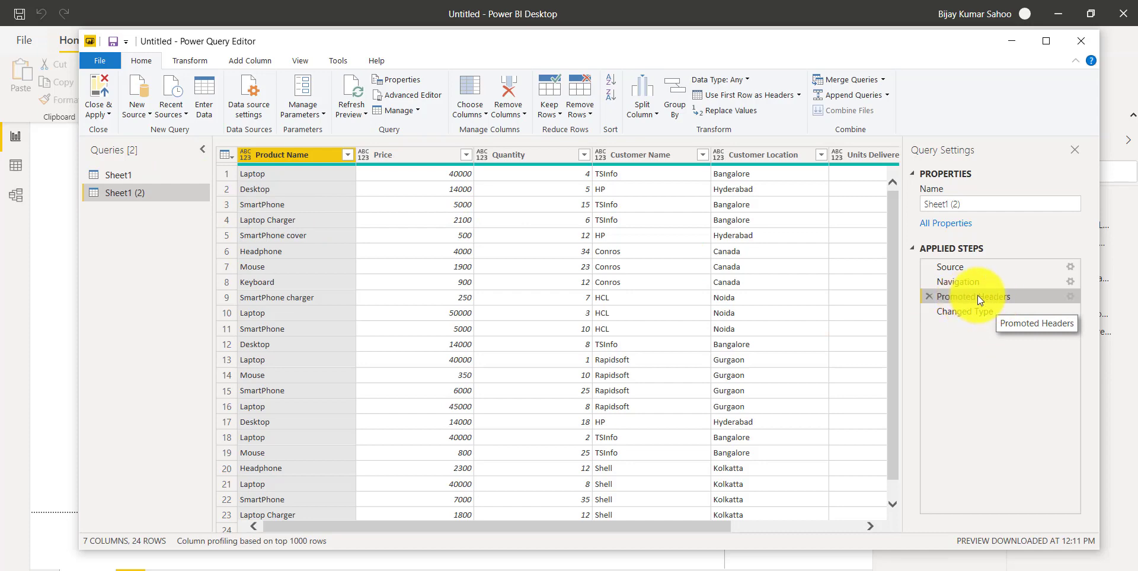
right_click(977, 296)
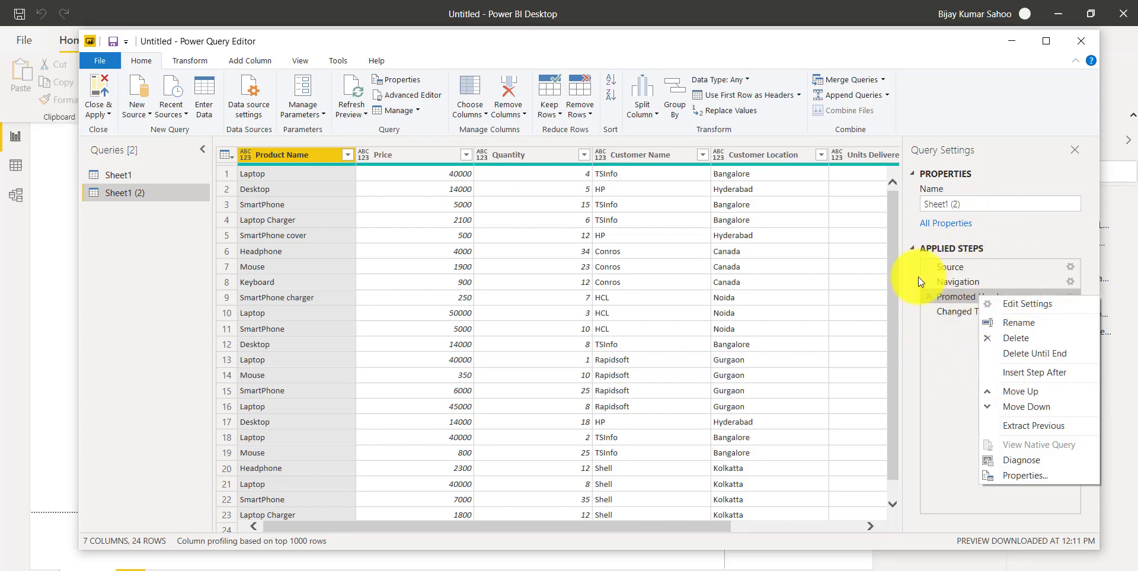
Step: Rename the Sheet1 query as Products and review its full query properties without changing them
left_click(122, 176)
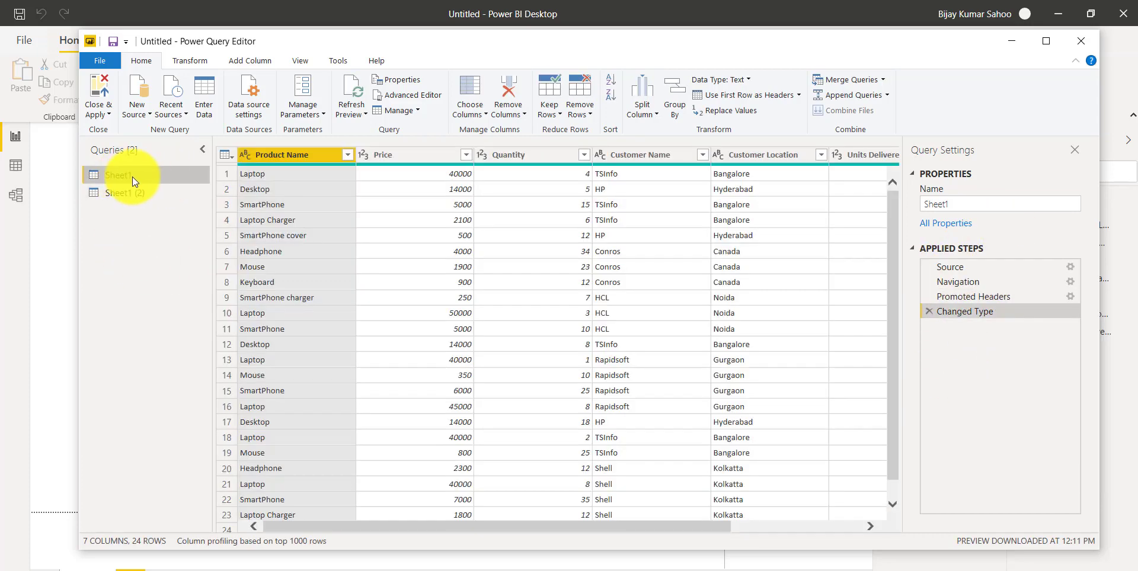
right_click(133, 177)
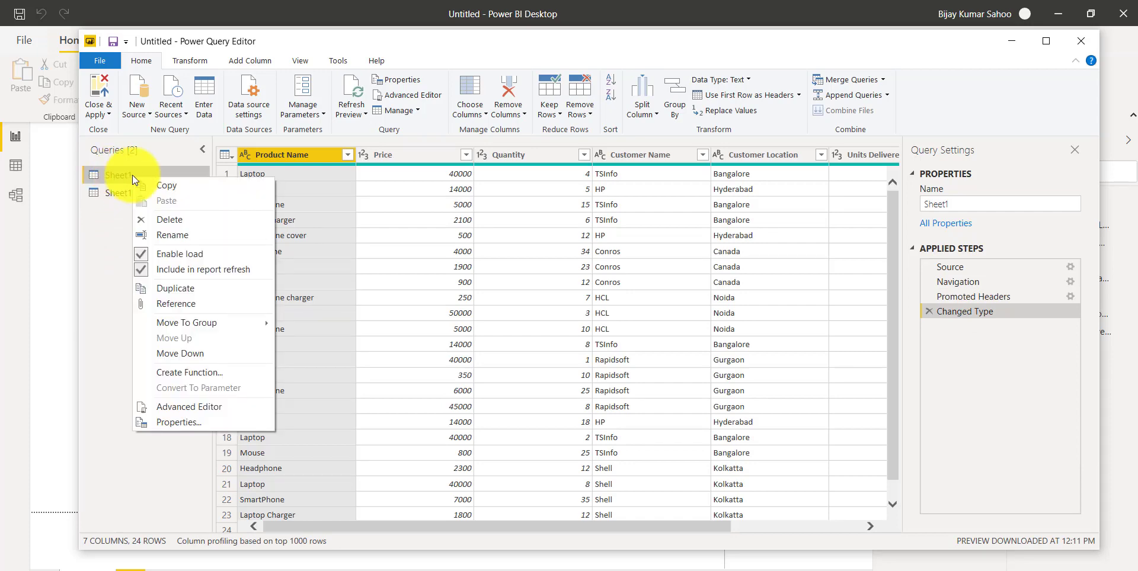
left_click(162, 234)
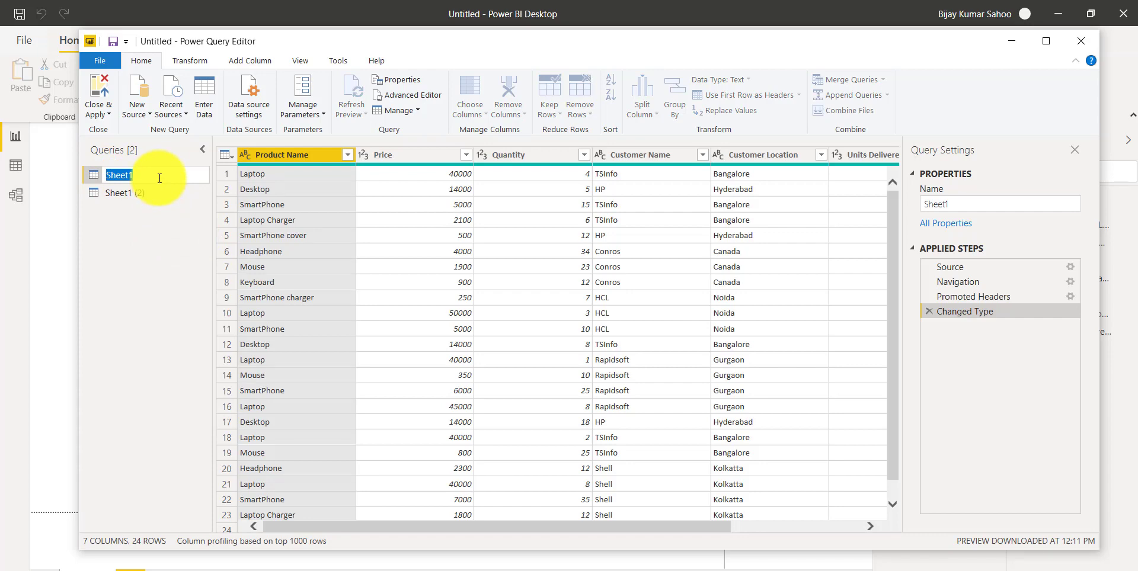
type("Products")
key("Return")
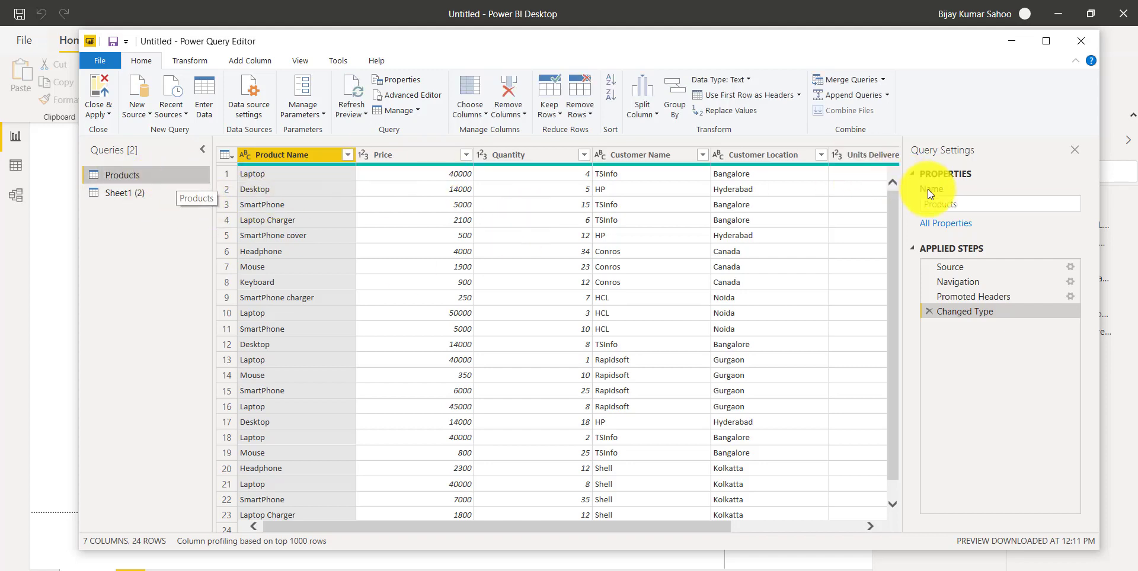
left_click(946, 223)
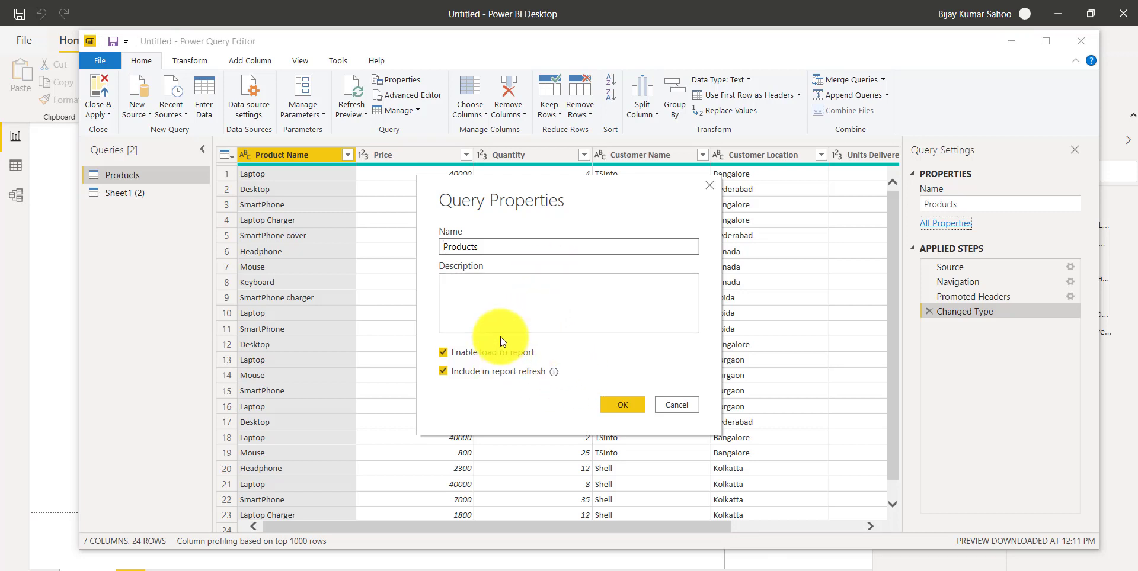
left_click(675, 405)
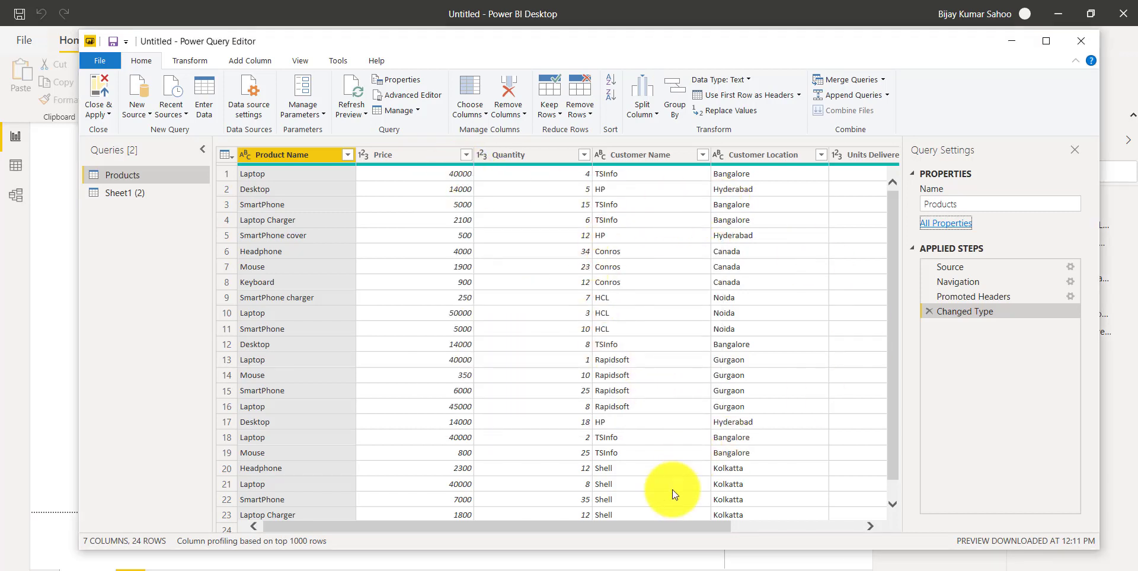
Step: Look through the columns of the Products query and check the operations available for the Sales Person Name column
left_click_drag(655, 524, 853, 474)
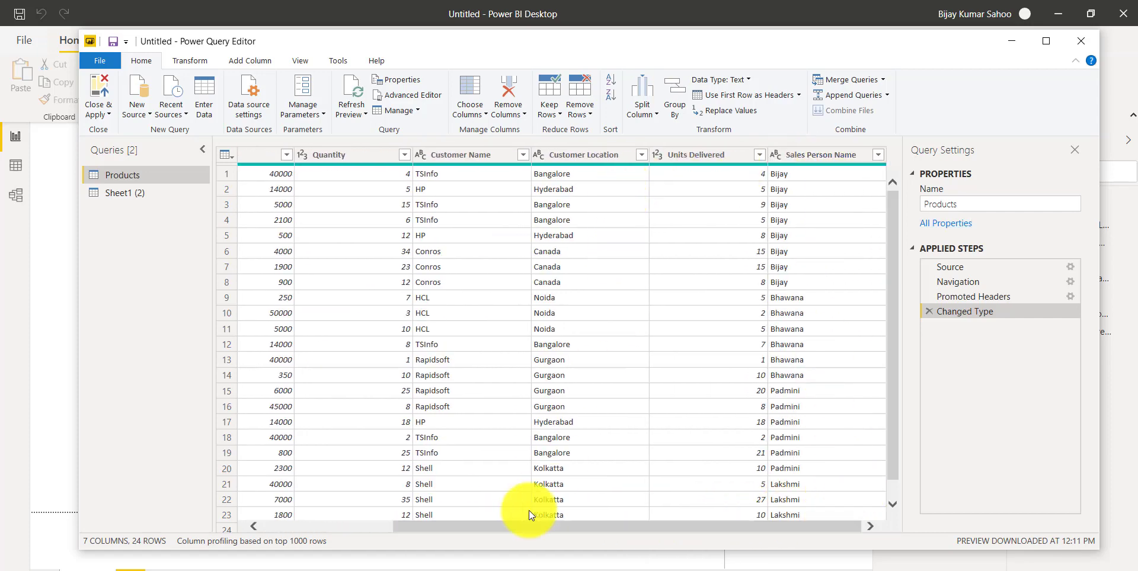
left_click(358, 154)
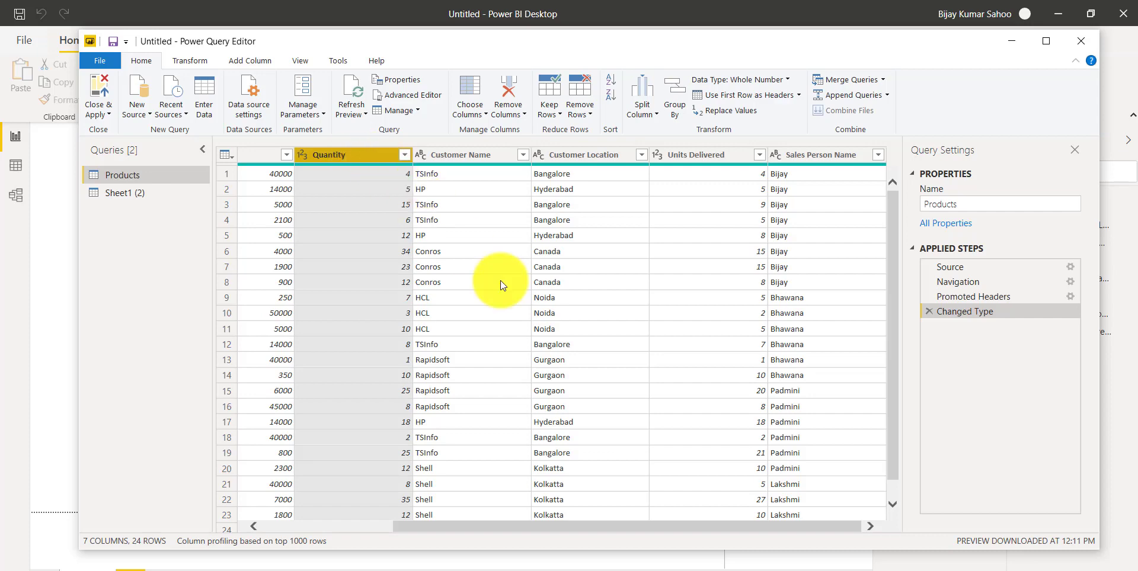
left_click_drag(685, 527, 502, 525)
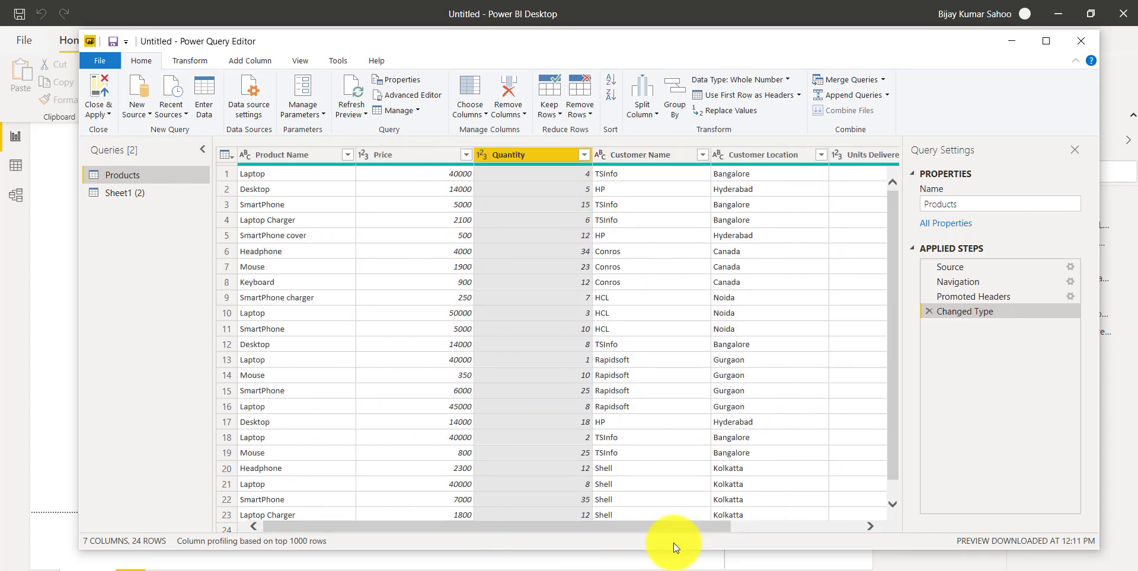
left_click_drag(669, 530, 820, 520)
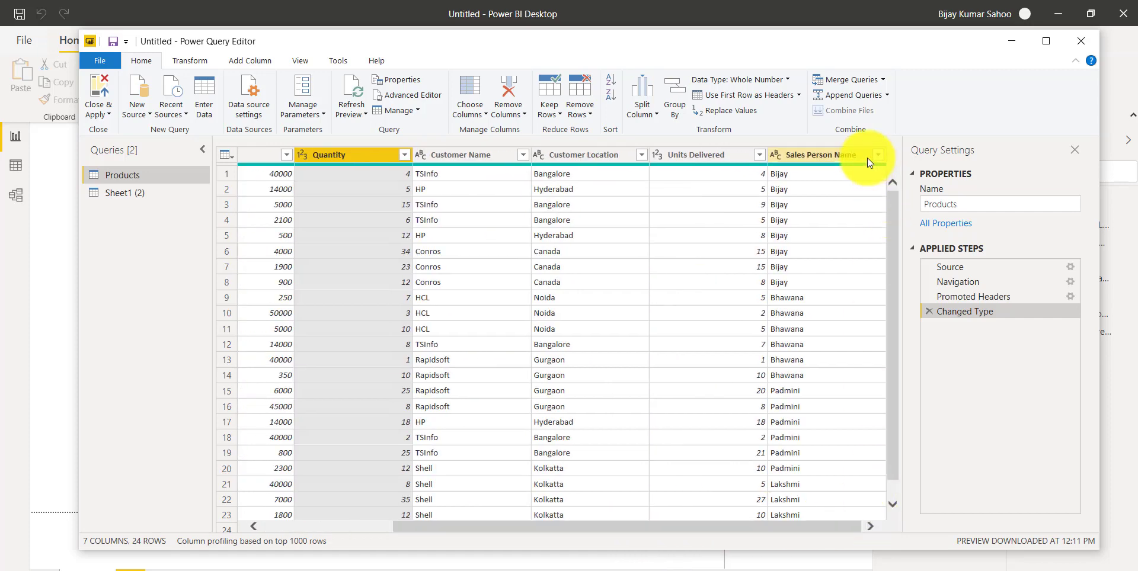
right_click(849, 155)
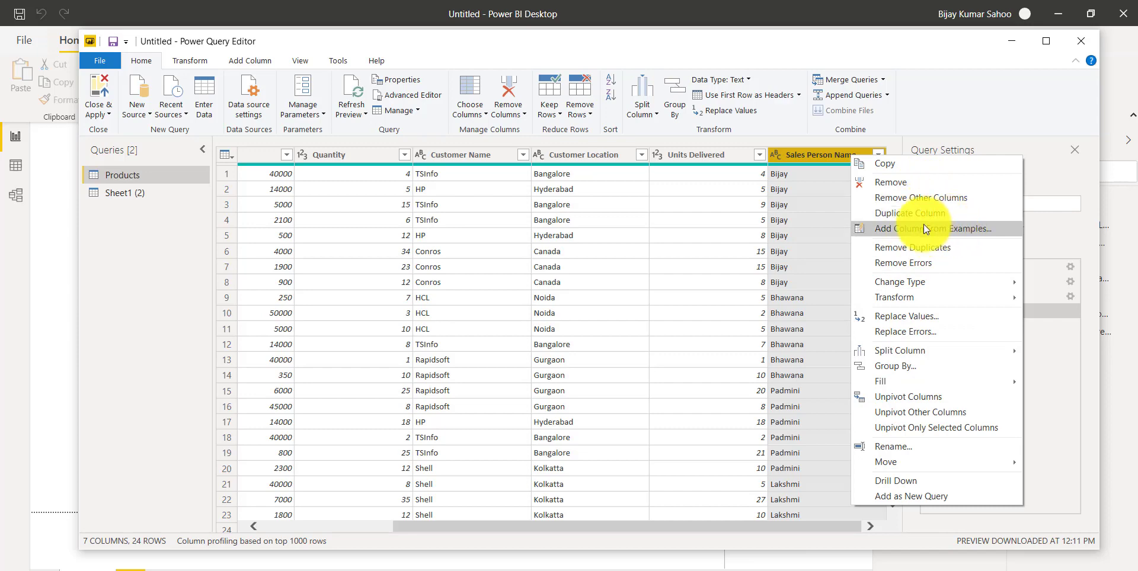
left_click(148, 256)
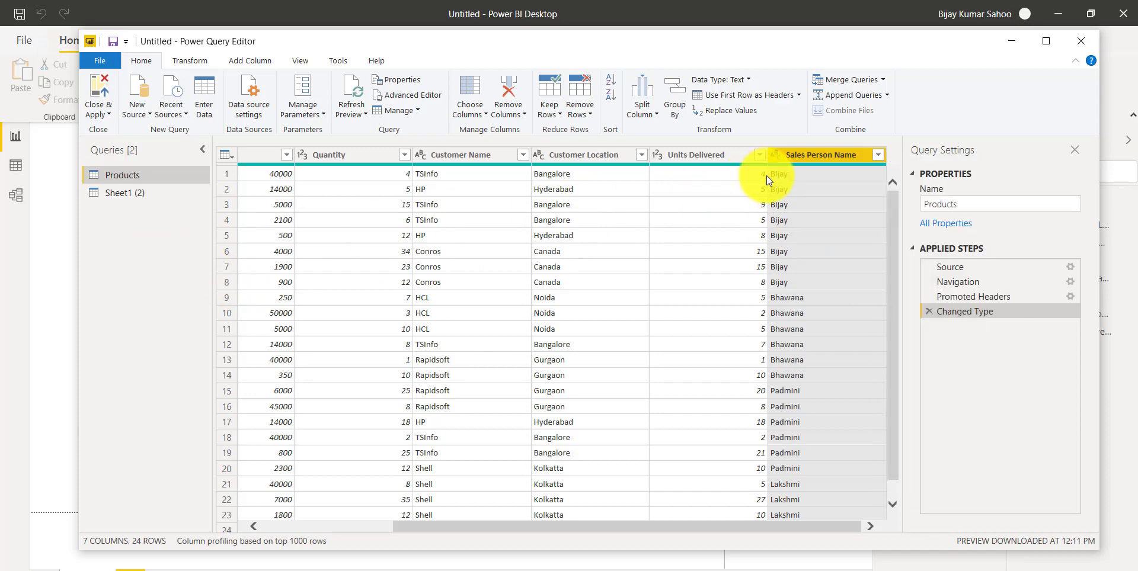
Step: Start a custom column in the Products query and name it "Totoal Price"
left_click(247, 59)
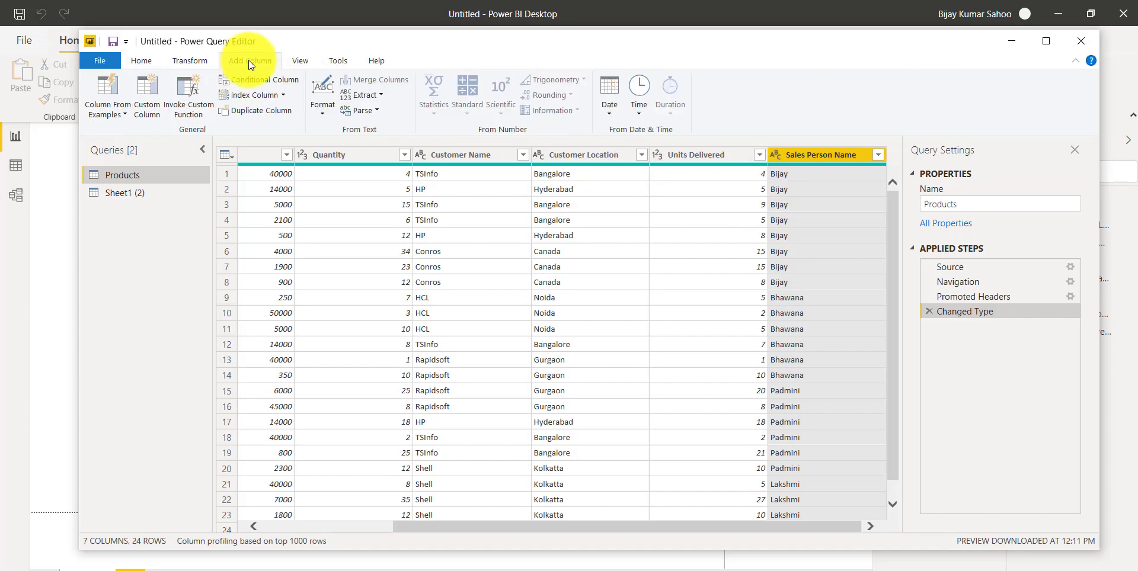
left_click(151, 110)
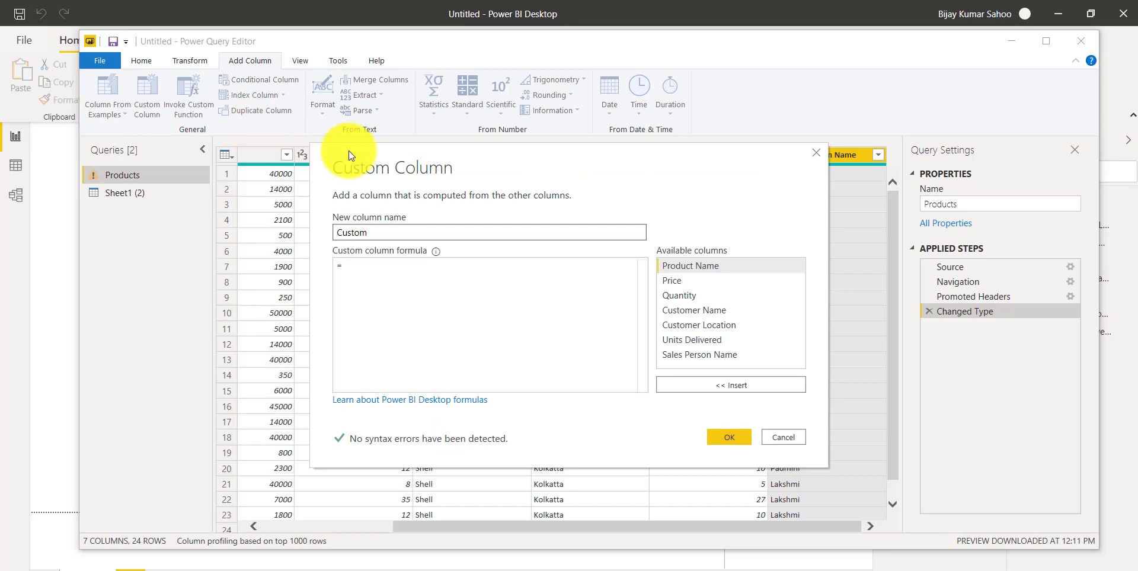
left_click(397, 268)
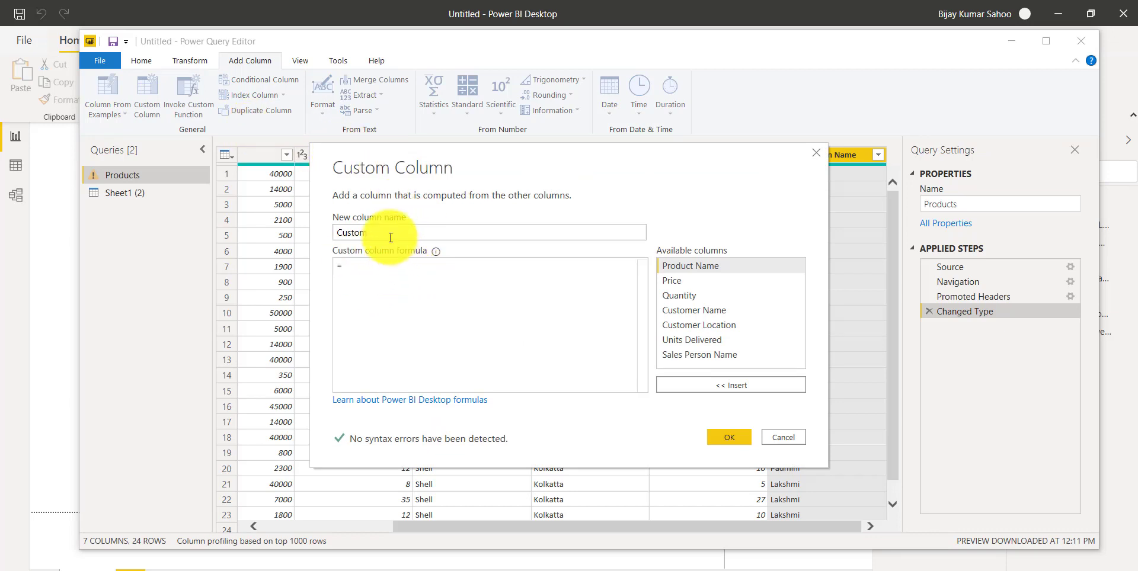
left_click_drag(386, 237, 332, 227)
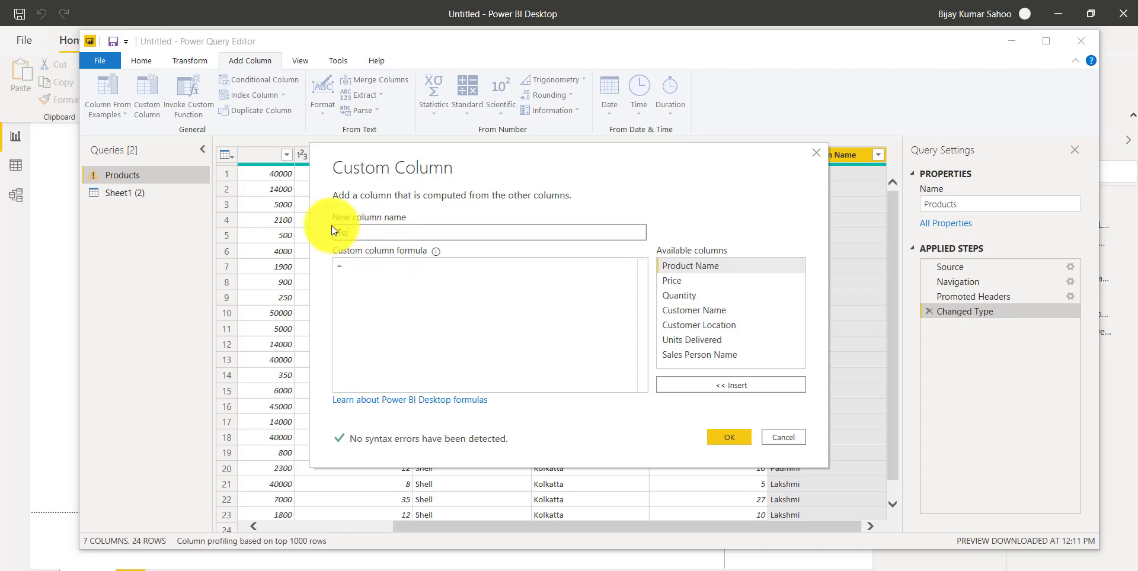
type("Totoal Price")
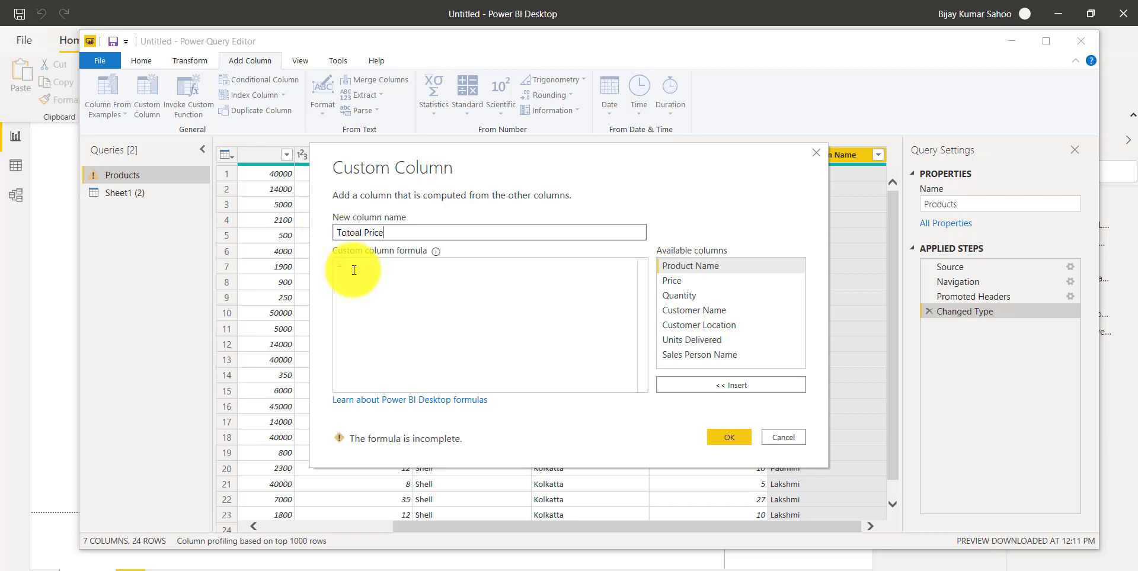
Step: Define the custom column's formula as [Price]*[Quantity] and add the column to the Products query
left_click(351, 269)
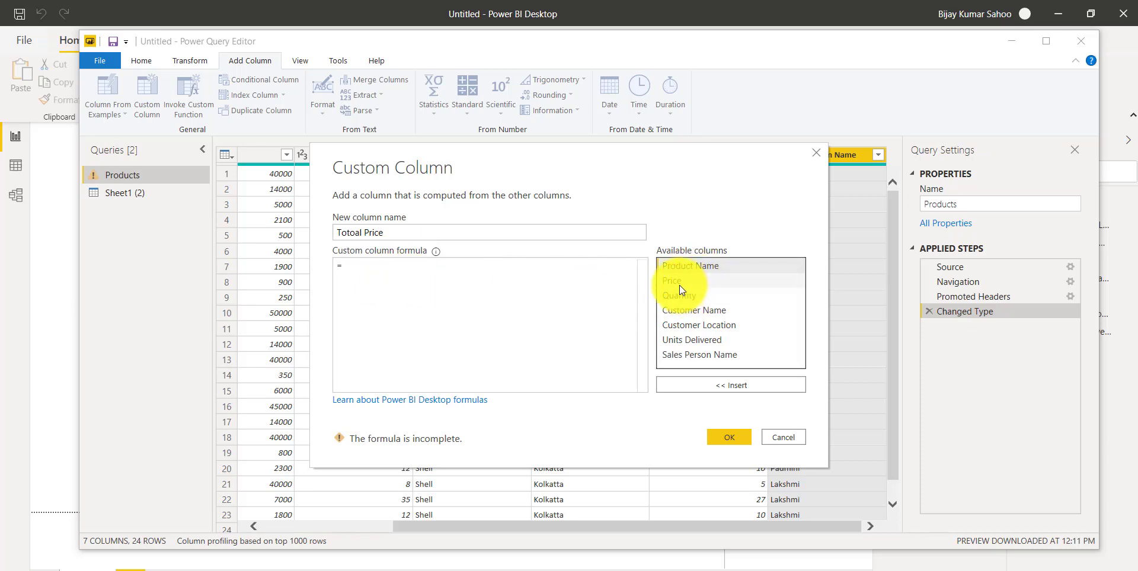
left_click(679, 283)
left_click(745, 391)
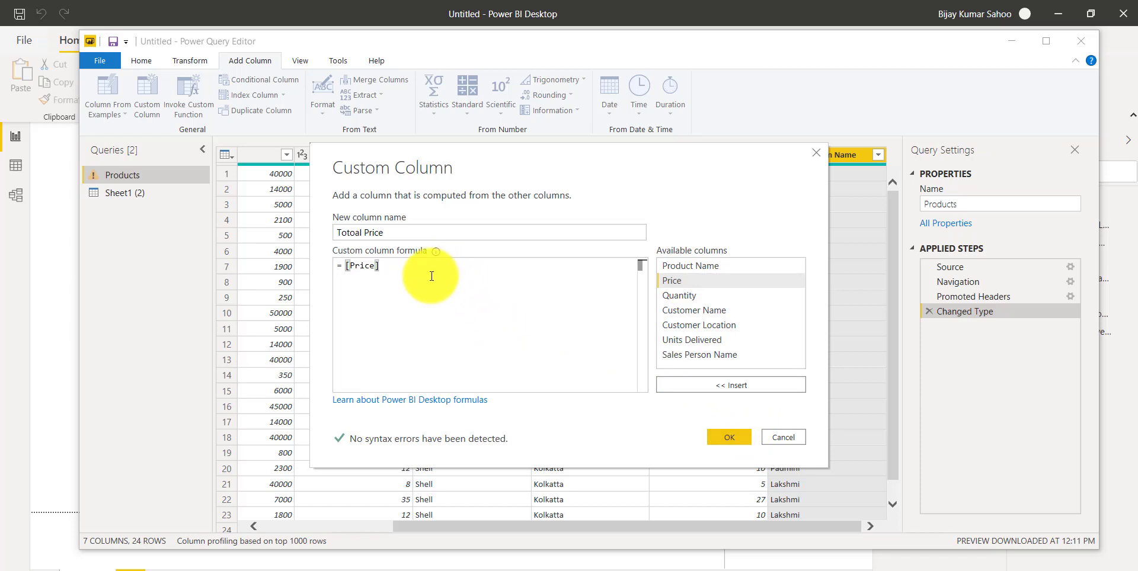
type("*")
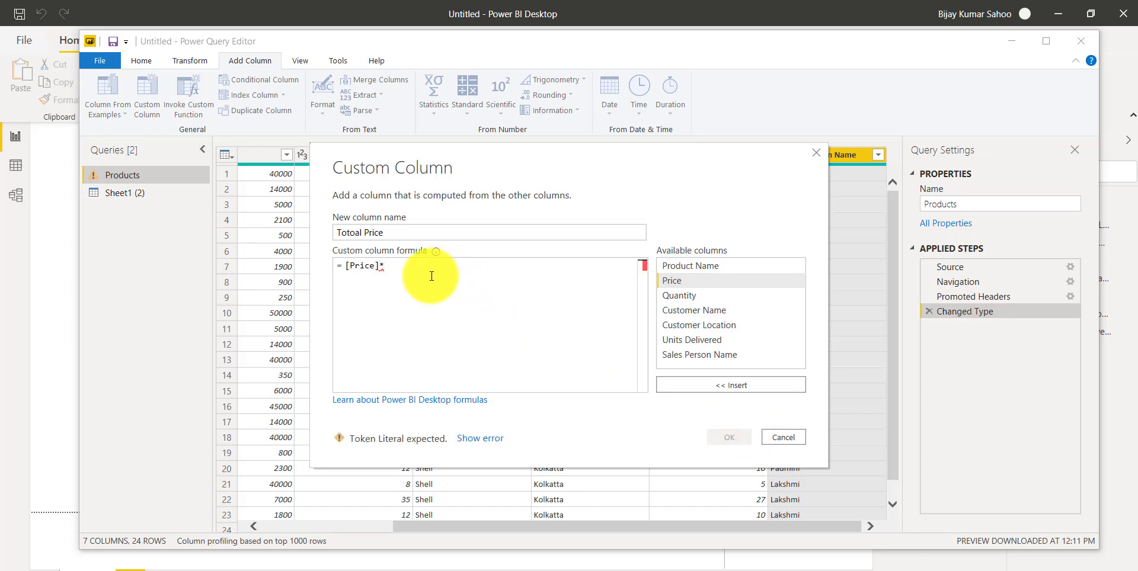
left_click(683, 296)
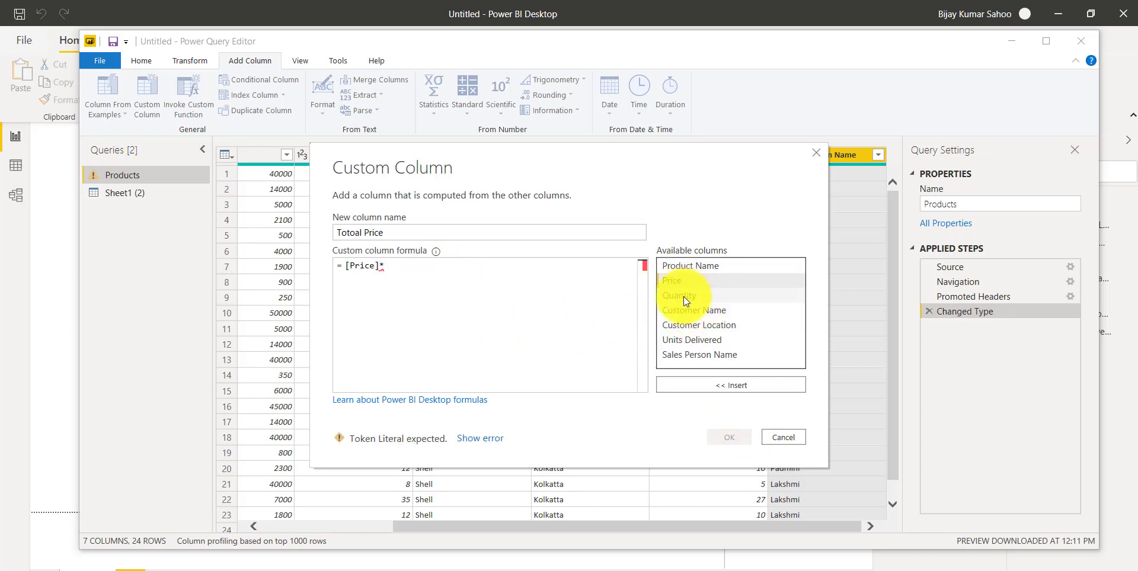
left_click(750, 389)
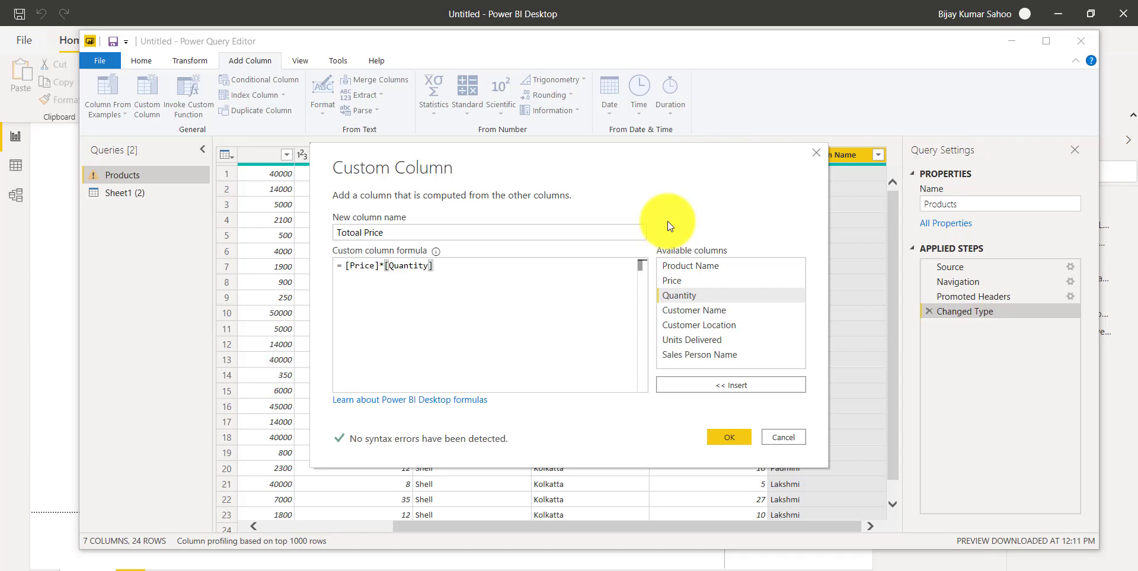
left_click(738, 441)
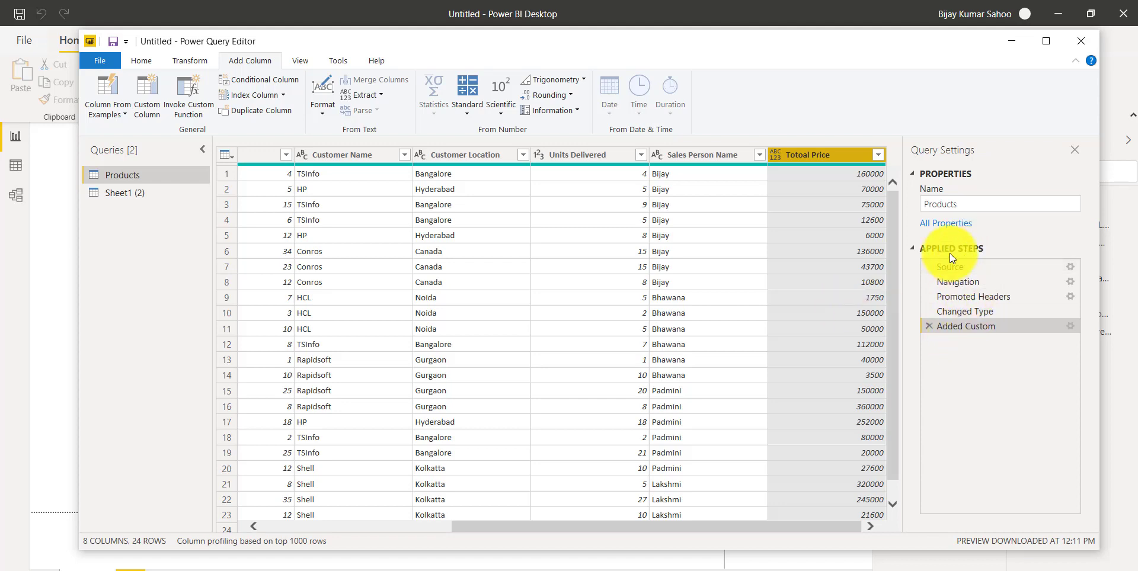
Step: Rename the Added Custom applied step as "Added Total Price Column"
right_click(973, 327)
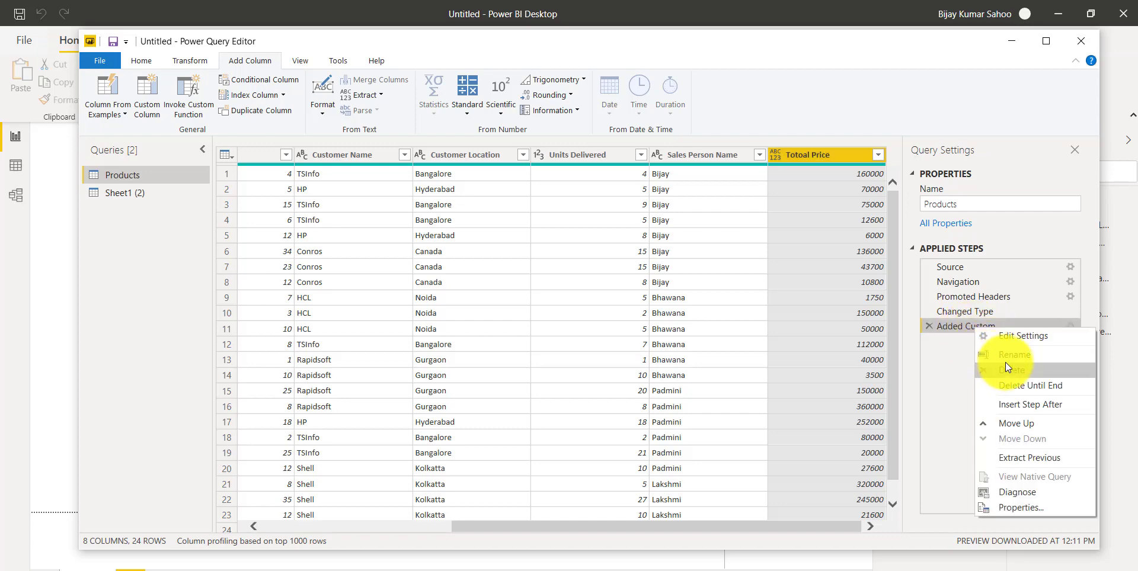
left_click(1006, 356)
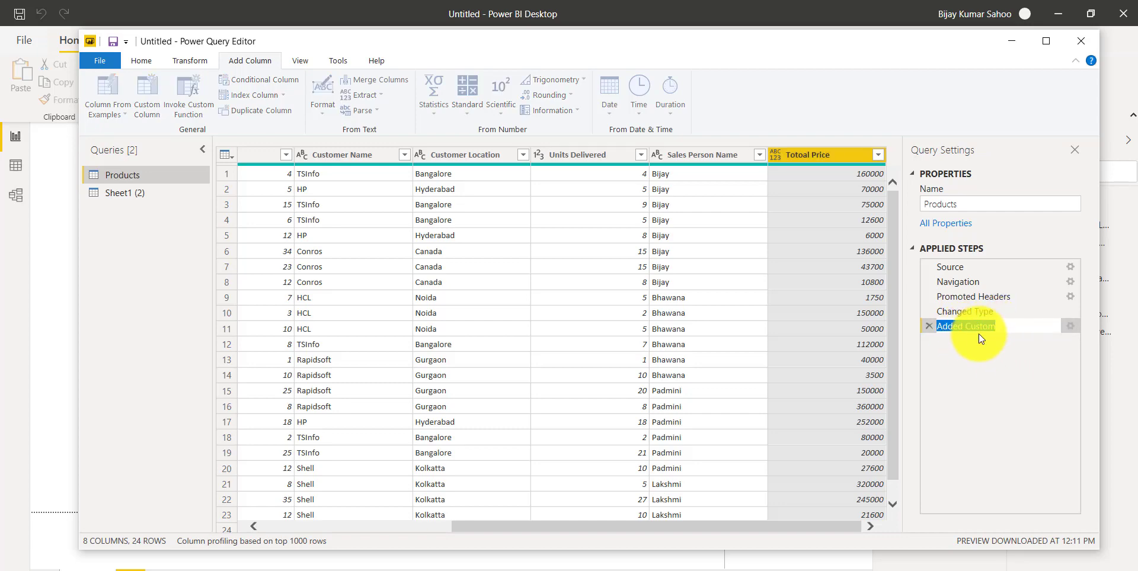
left_click(1015, 326)
key("BackSpace")
key("BackSpace")
key("BackSpace")
key("BackSpace")
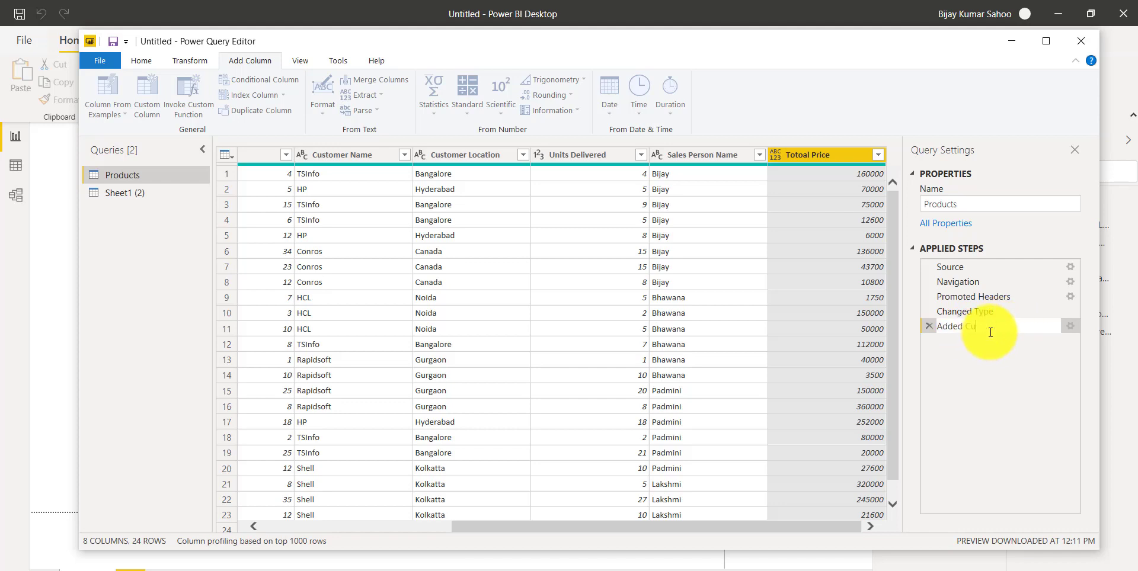
type("To")
key("BackSpace")
type("tal Price Column")
key("Return")
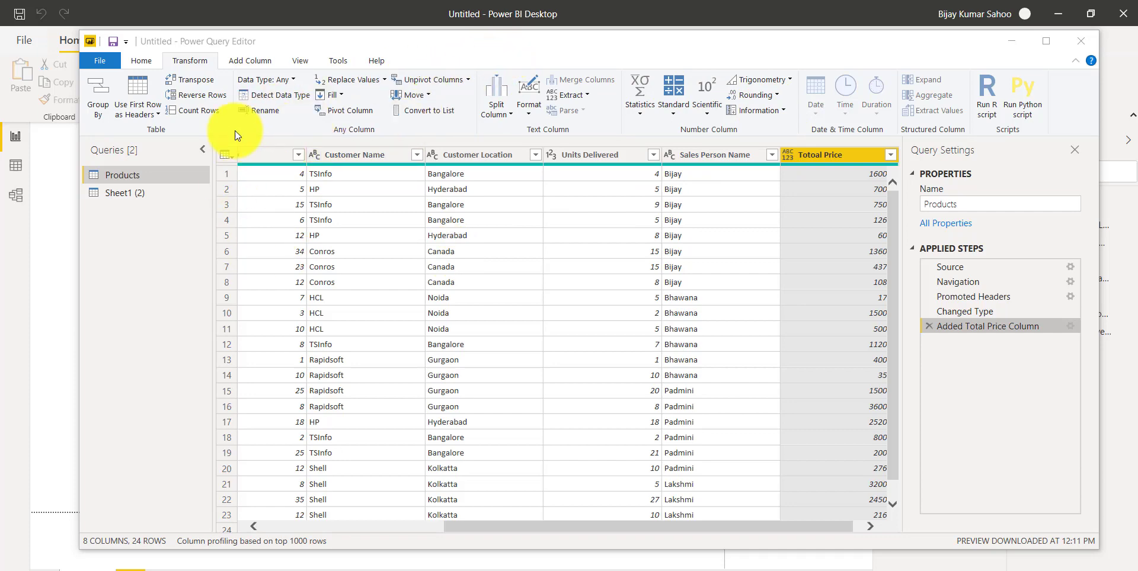
Step: Close the query editor applying the changes, and show the updated Products table in Data view
left_click(131, 62)
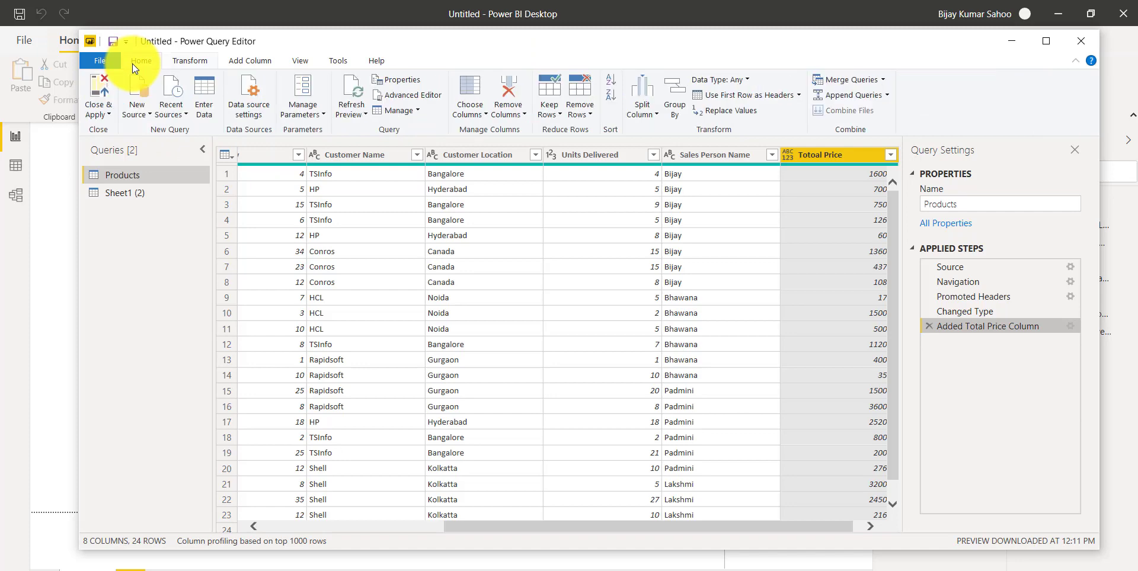
left_click(97, 109)
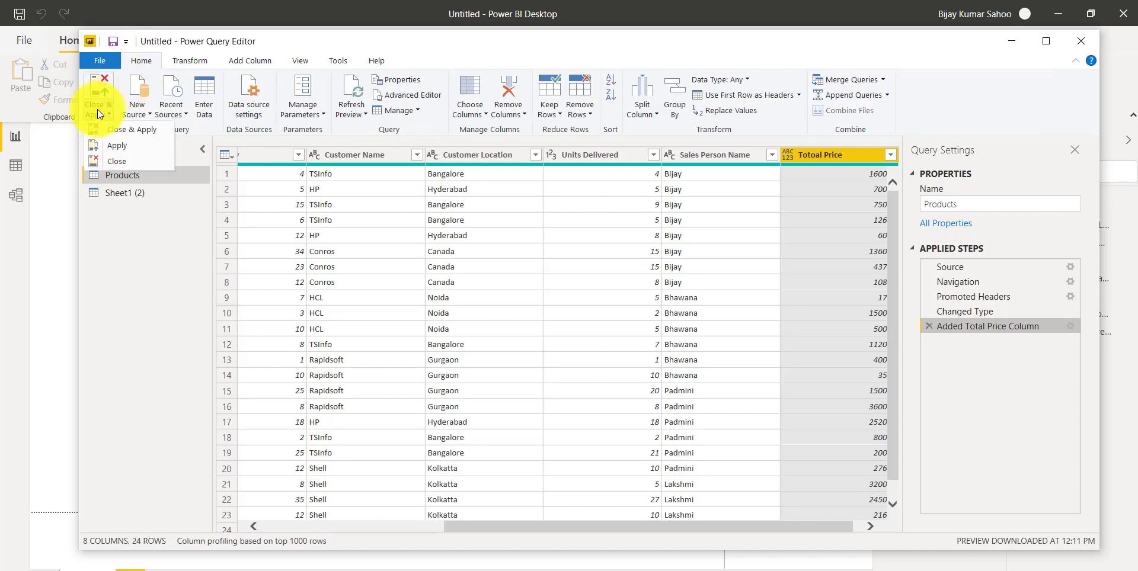
left_click(126, 126)
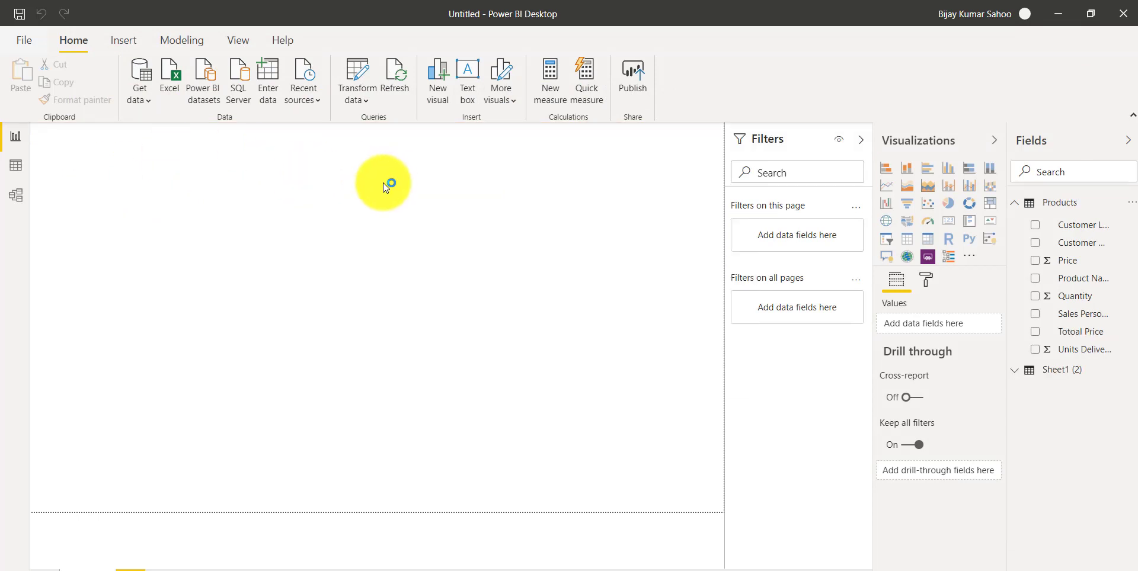
left_click(24, 171)
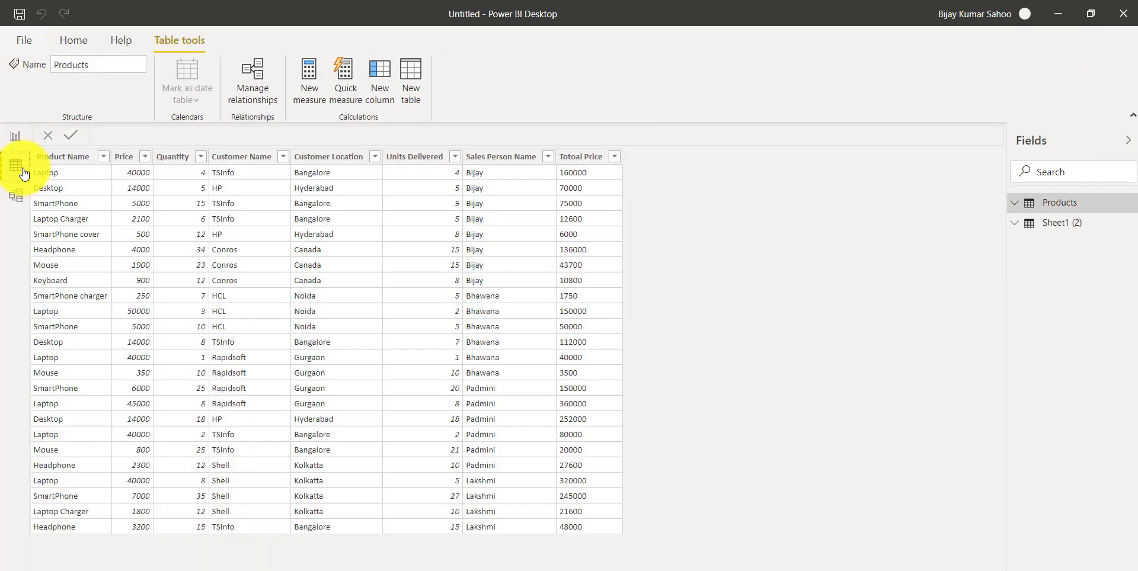